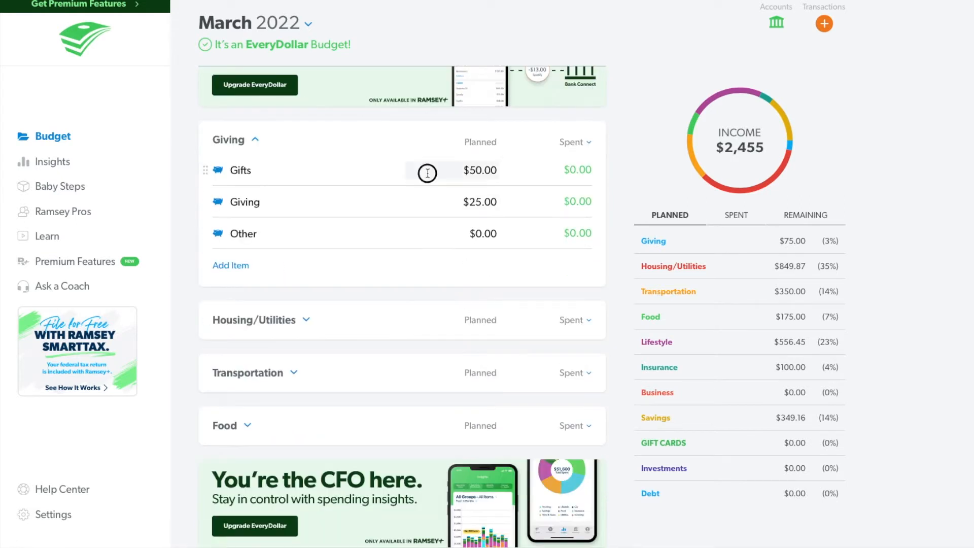
Check the Gifts item and set the Giving item's planned amount to $20.00 in the Giving group.
click(427, 175)
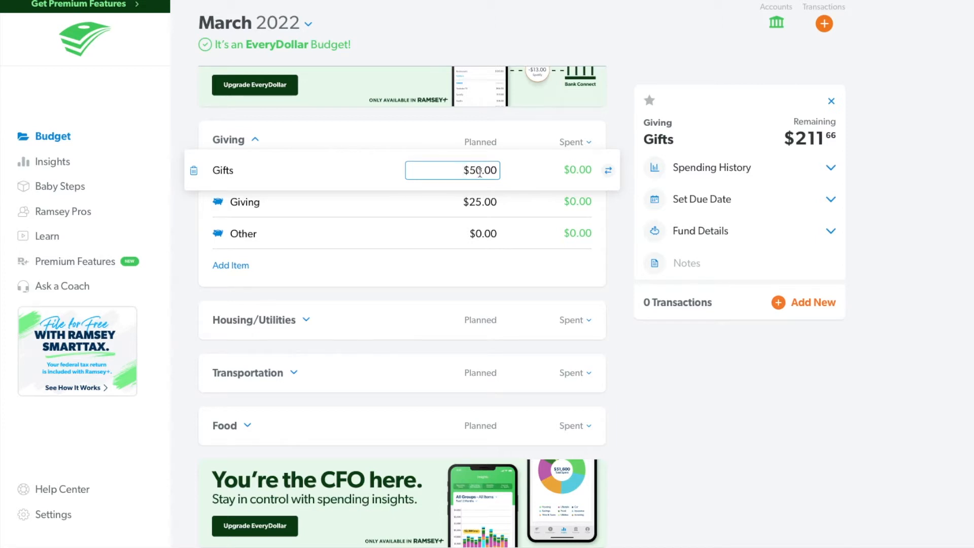
click(456, 206)
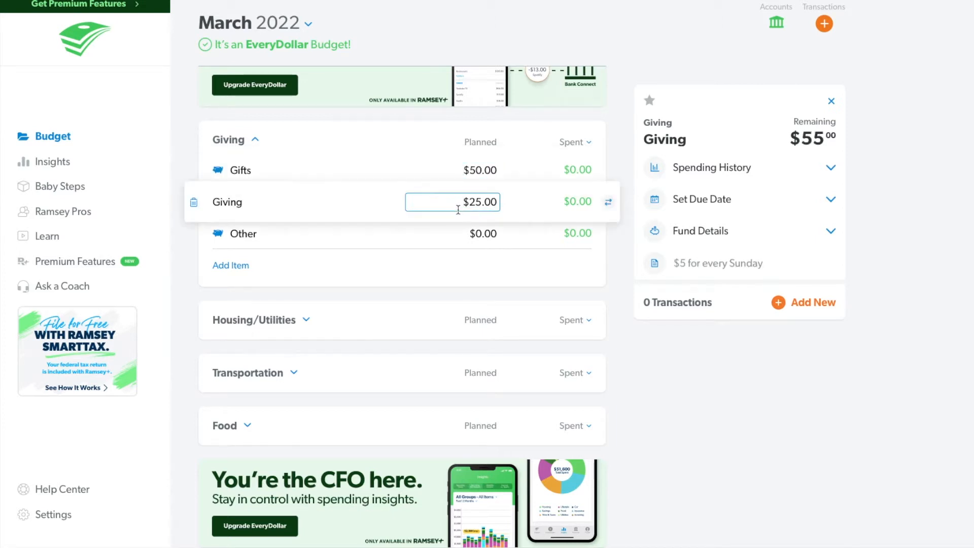
click(482, 202)
key(BackSpace)
text(0)
click(490, 233)
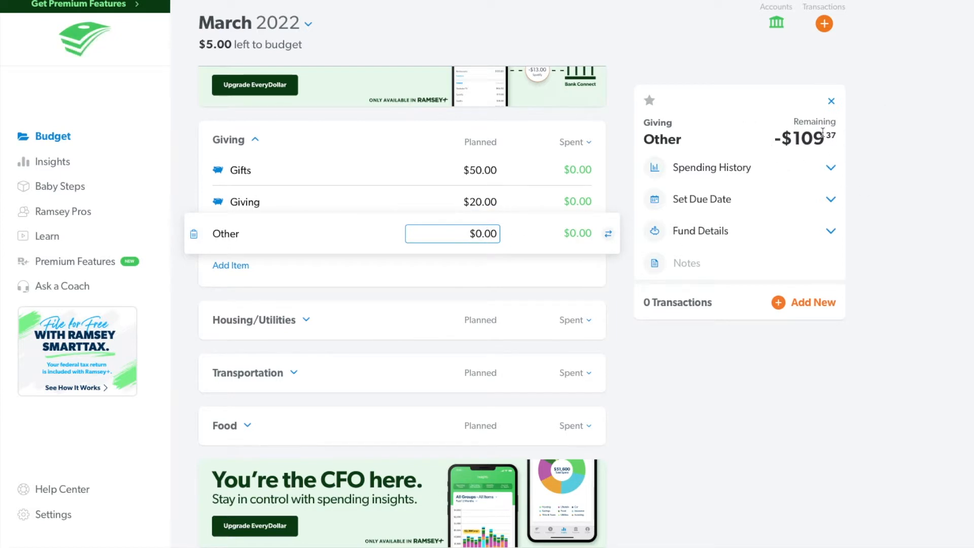
Collapse the Giving group and review the Rent and Water items in Housing/Utilities.
click(254, 141)
click(307, 193)
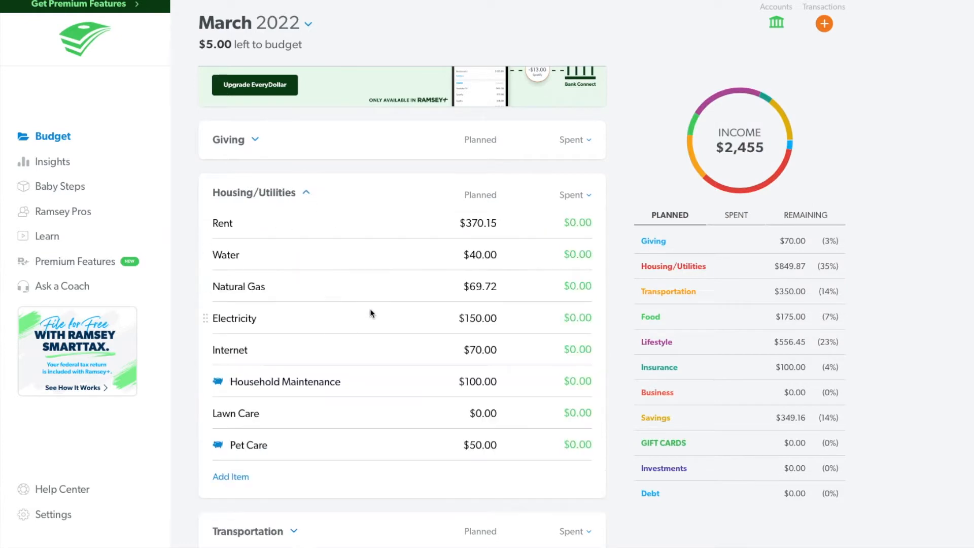
click(396, 233)
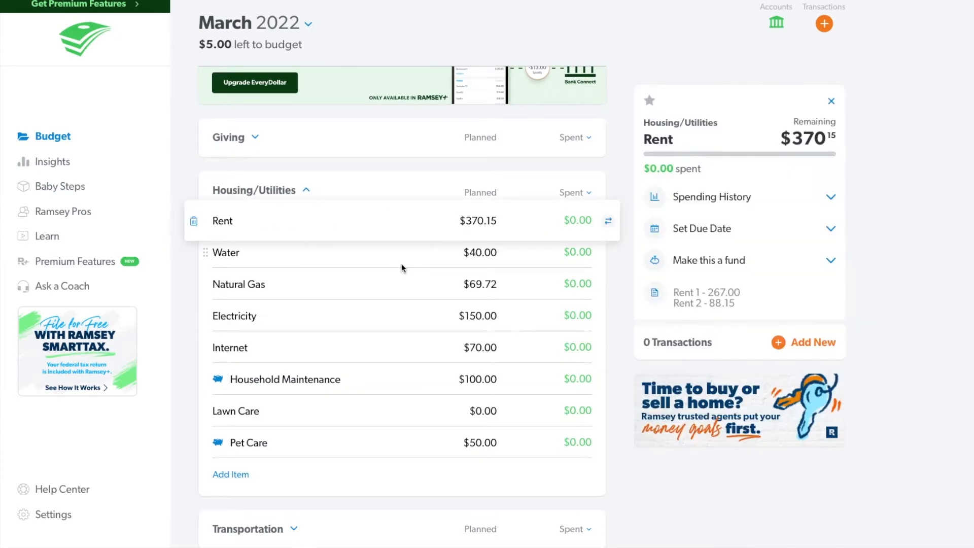
click(433, 262)
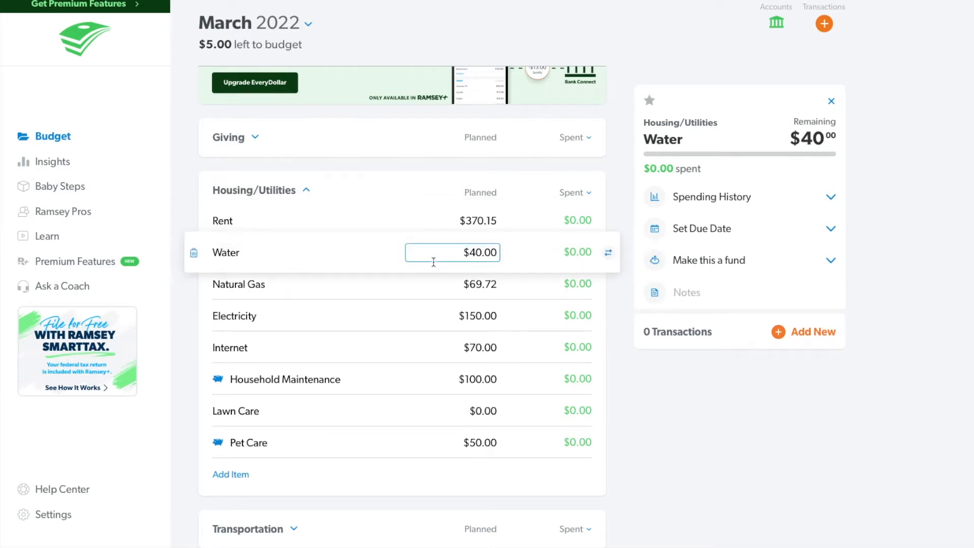
Set the planned amount for Natural Gas in Housing/Utilities to $99.69.
click(429, 283)
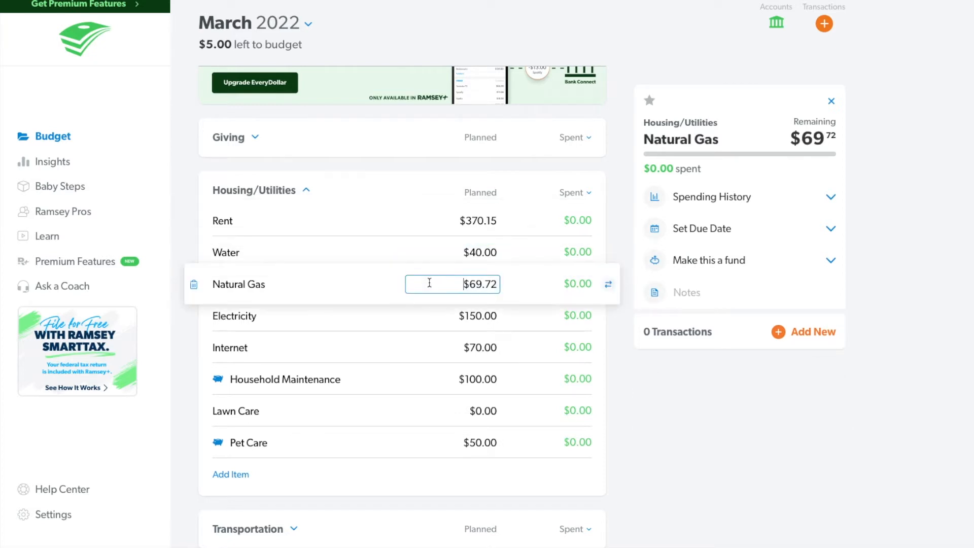
key(Return)
click(497, 288)
key(BackSpace)
key(BackSpace)
key(BackSpace)
key(BackSpace)
key(BackSpace)
text(99.69)
Set the planned amount for Electricity in Housing/Utilities to $100.00.
click(483, 316)
key(BackSpace)
key(BackSpace)
key(BackSpace)
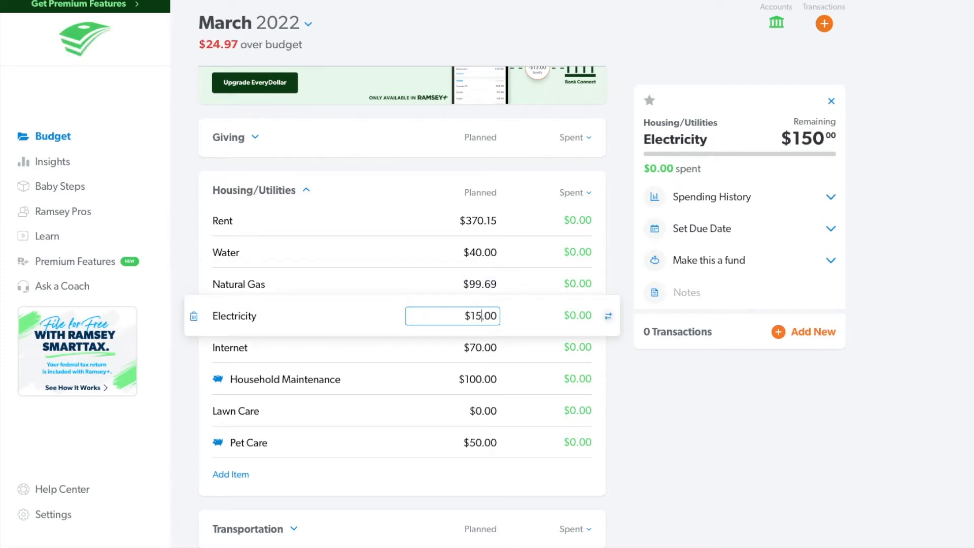
text(100)
key(Return)
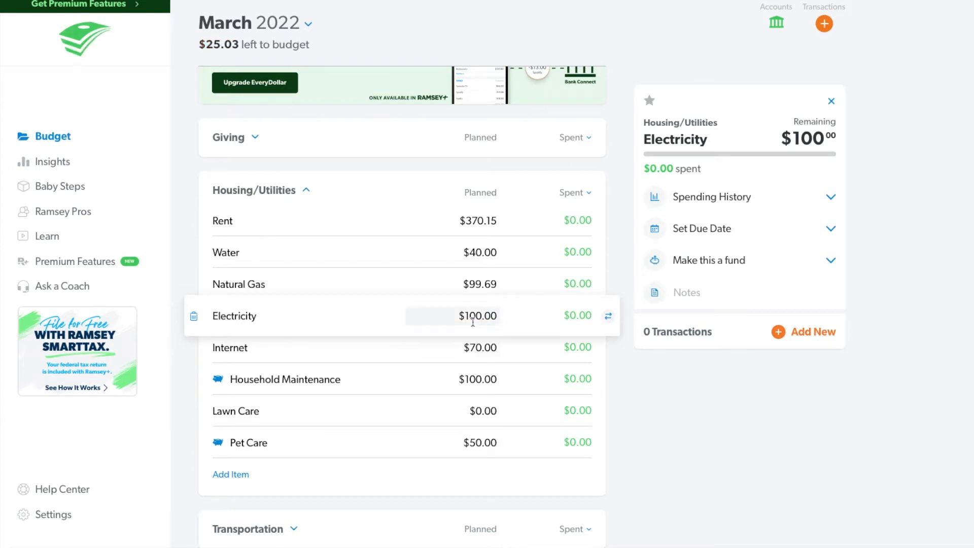
Record a $99.69 expense for the Natural Gas item, dated March 8, 2022.
click(417, 277)
click(822, 332)
text(99.69)
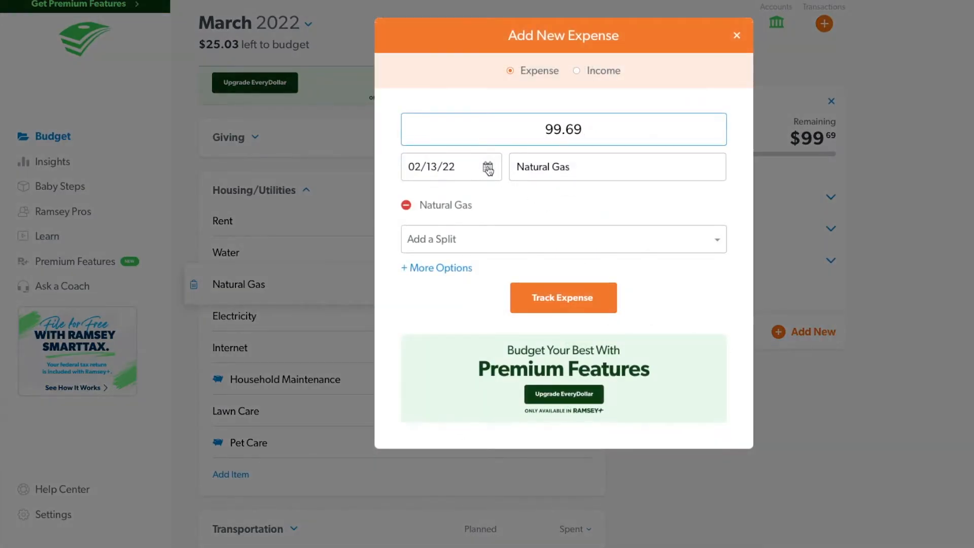
click(488, 169)
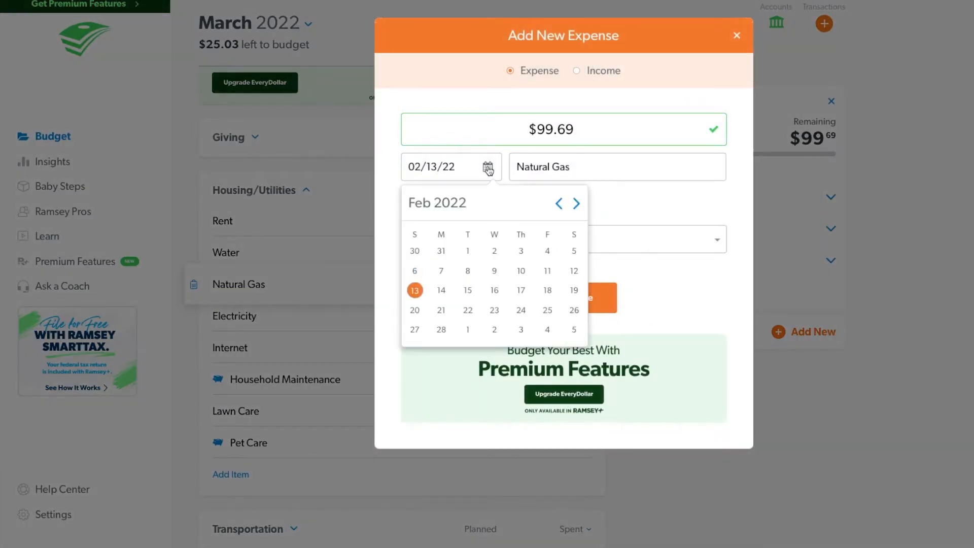
click(576, 204)
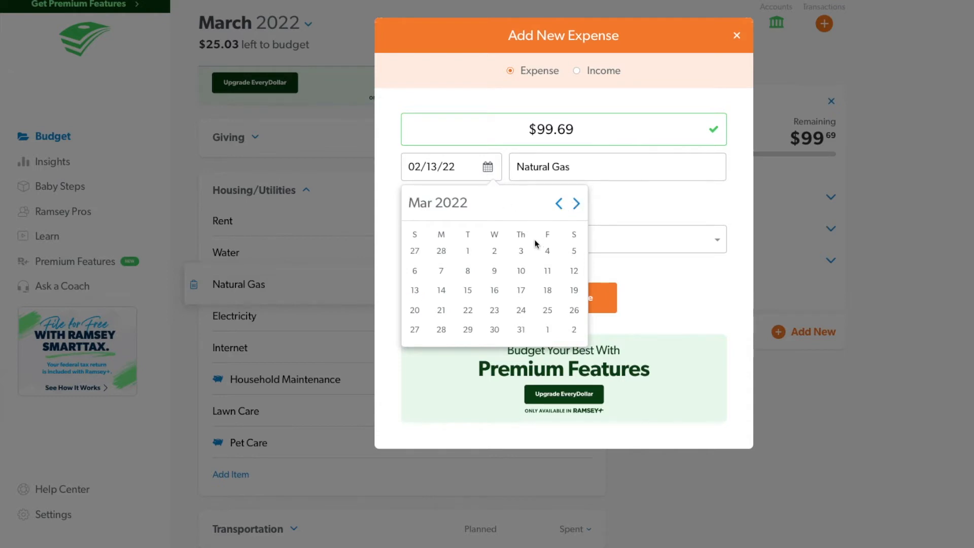
click(468, 271)
click(599, 303)
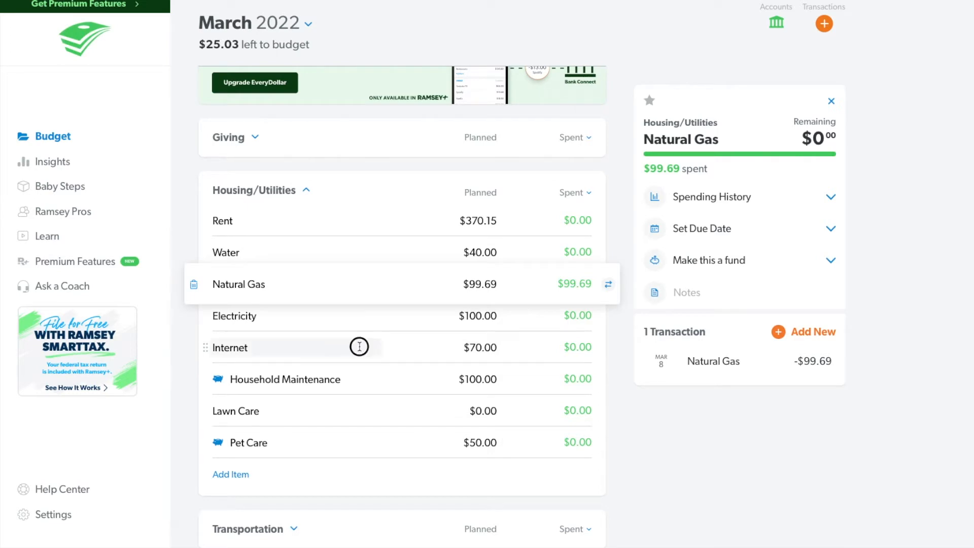
Record a $70.00 expense for the Internet item, dated 02/10/22.
click(359, 347)
click(794, 333)
text(70.00)
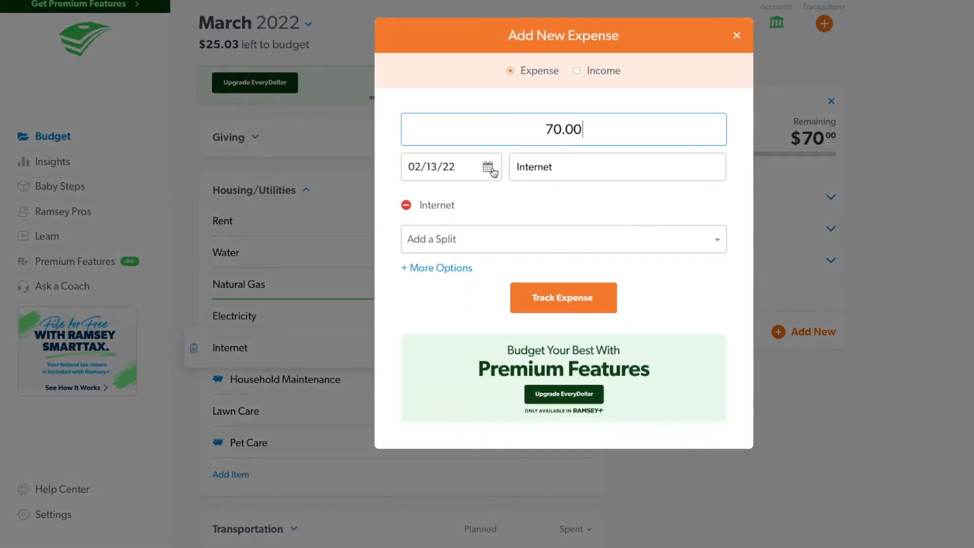
click(493, 172)
click(527, 271)
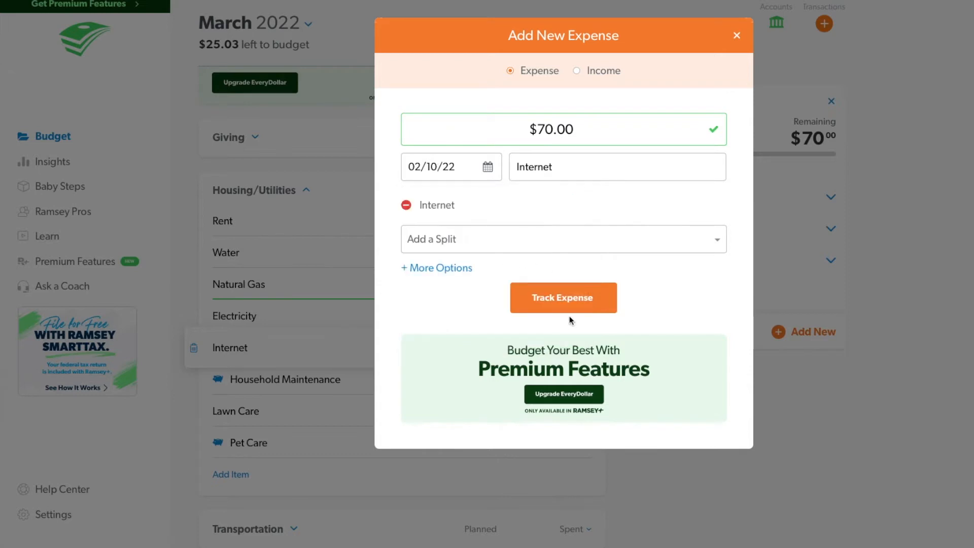
click(576, 301)
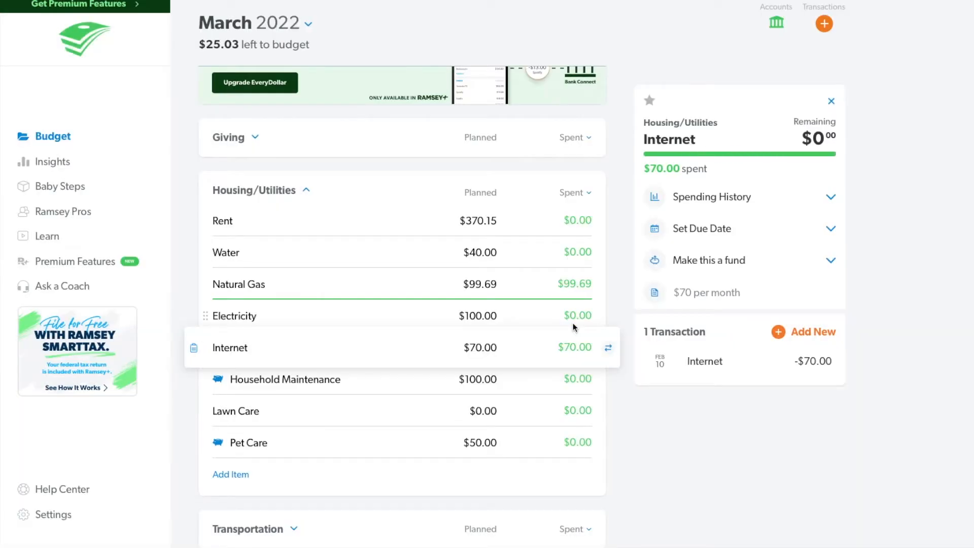
Review Household Maintenance and set the planned amount for Lawn Care to $20.00.
click(437, 380)
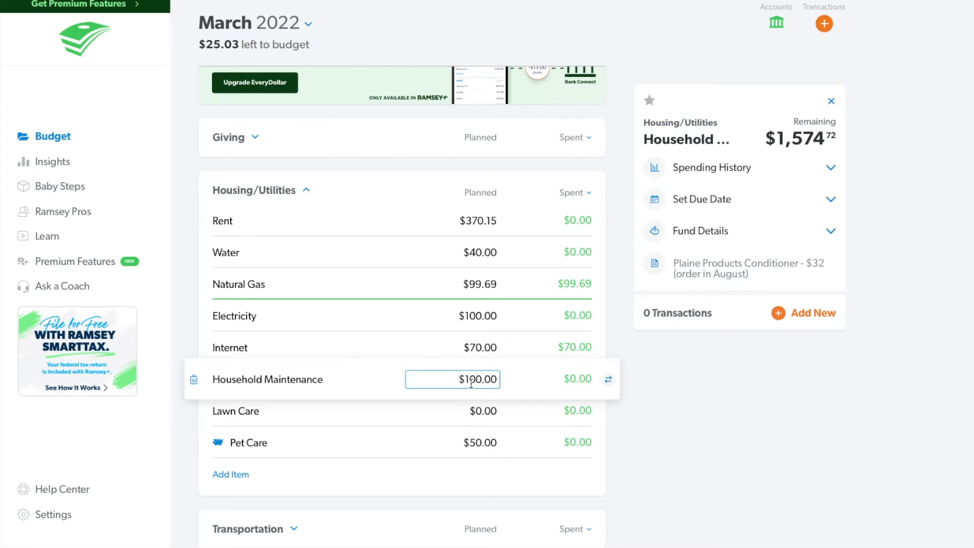
click(414, 415)
click(480, 413)
text(20)
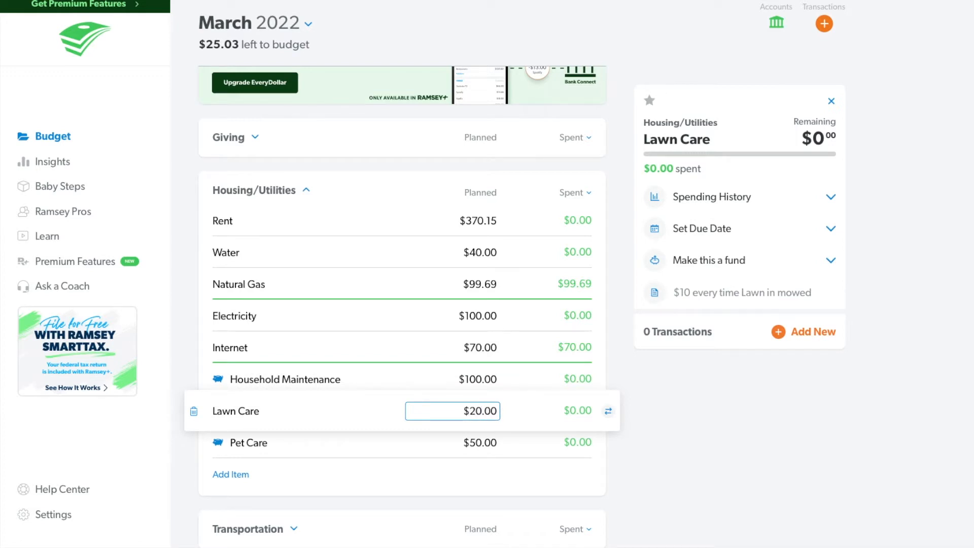
click(439, 446)
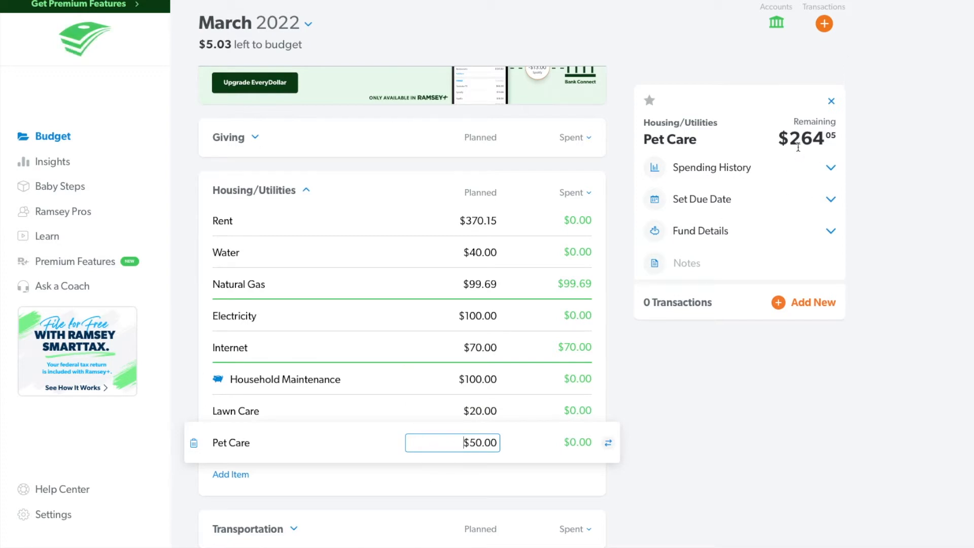
Collapse Housing/Utilities and review the Gas and Maintenance items in the Transportation group.
click(307, 191)
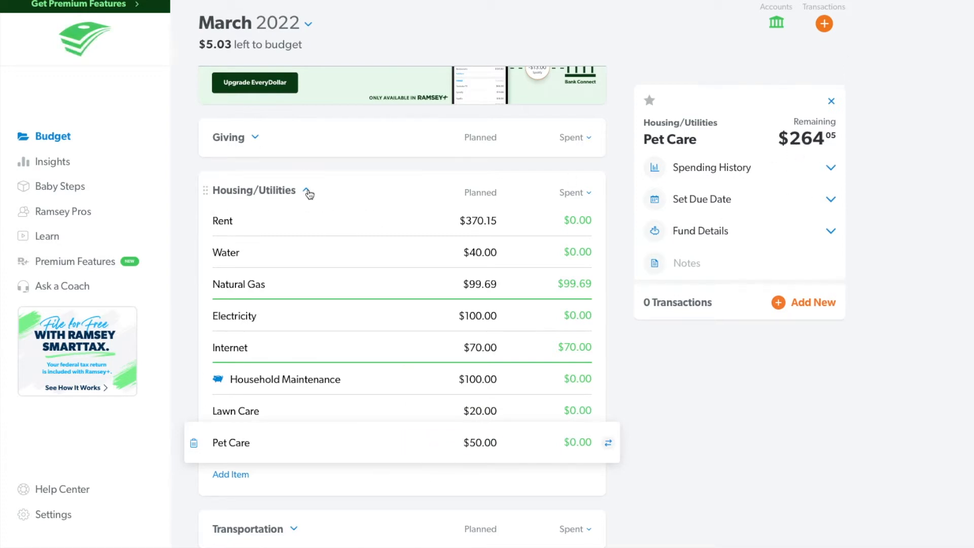
click(294, 243)
click(315, 273)
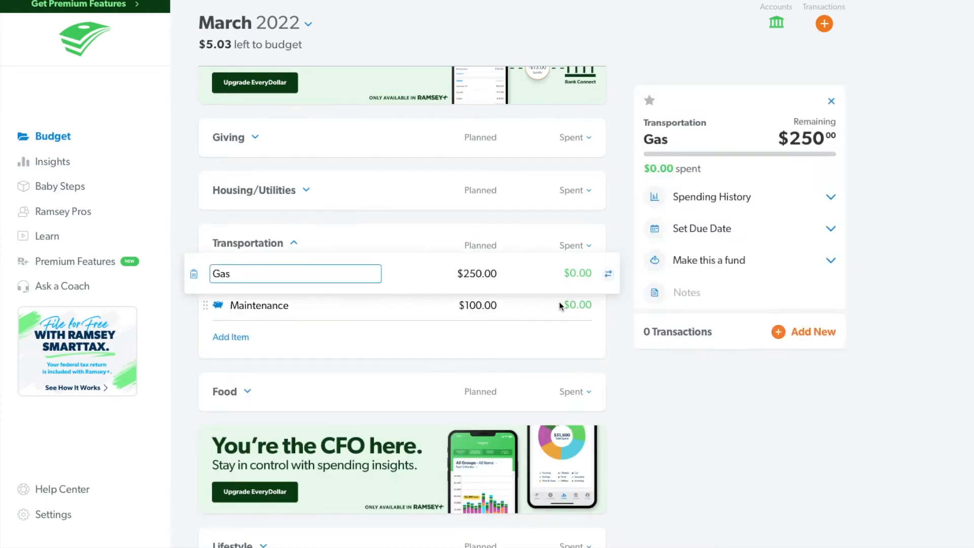
click(393, 306)
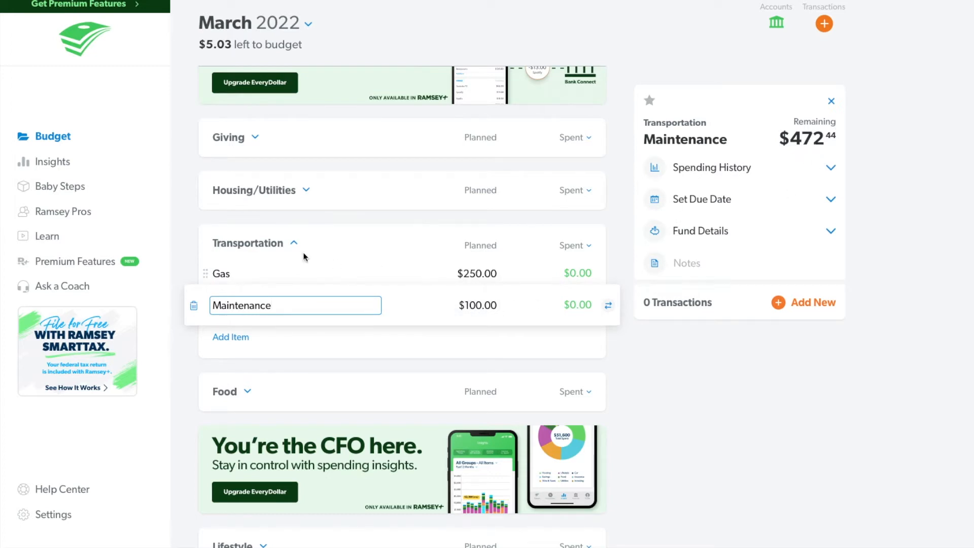
click(294, 243)
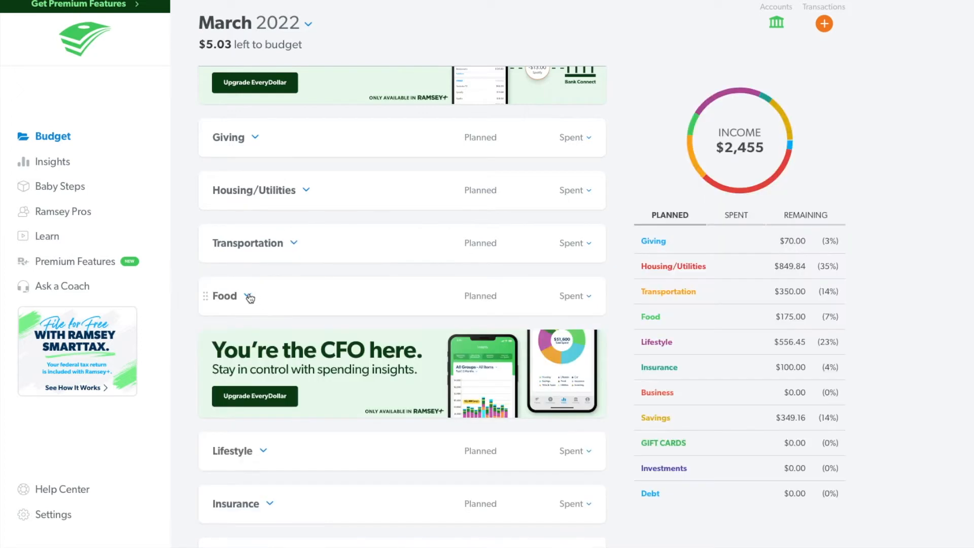
Review the Groceries and Restaurants items in the Food group, collapsing the group when done.
click(247, 296)
click(446, 328)
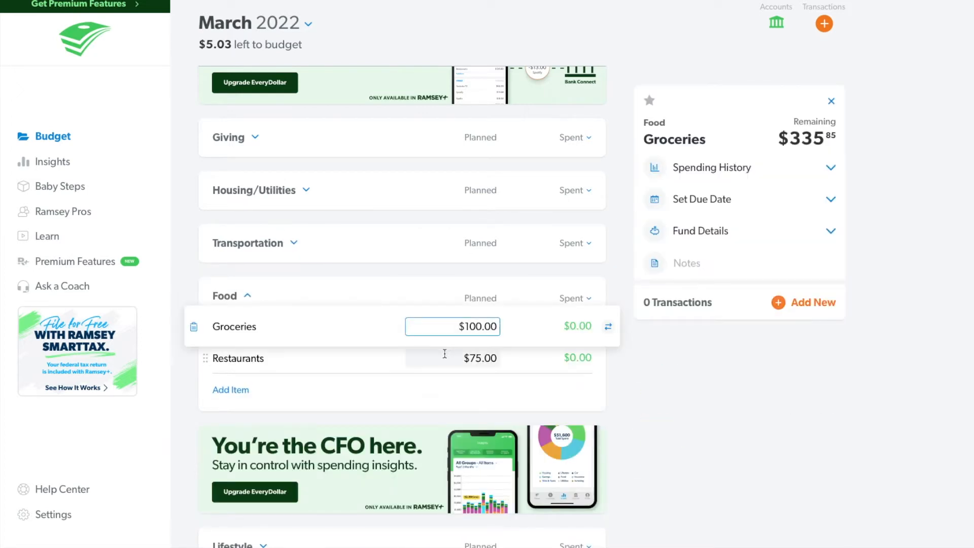
click(448, 358)
click(448, 358)
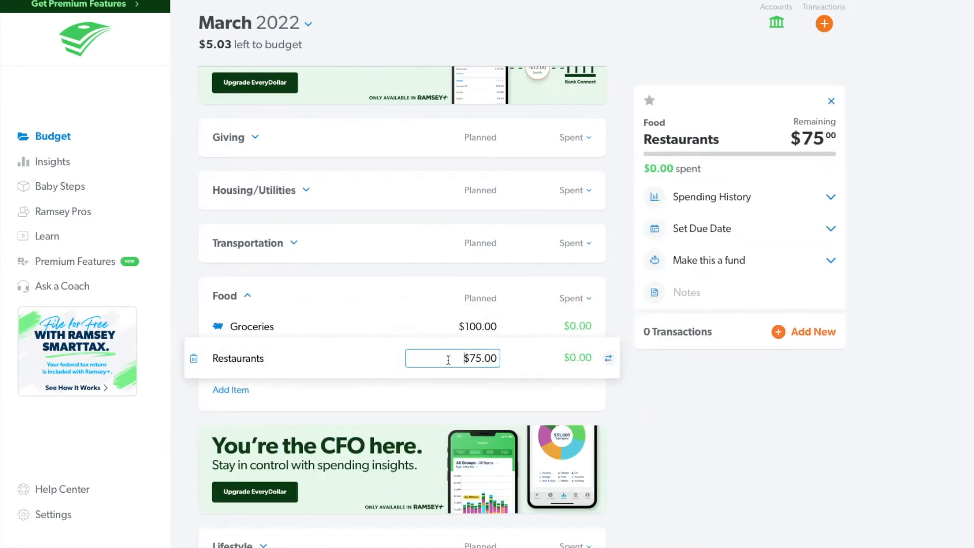
click(248, 298)
Expand the Lifestyle group and review the Phone Bill, Medical and Clothing items and their remaining funds.
scroll(285, 440, down, 1)
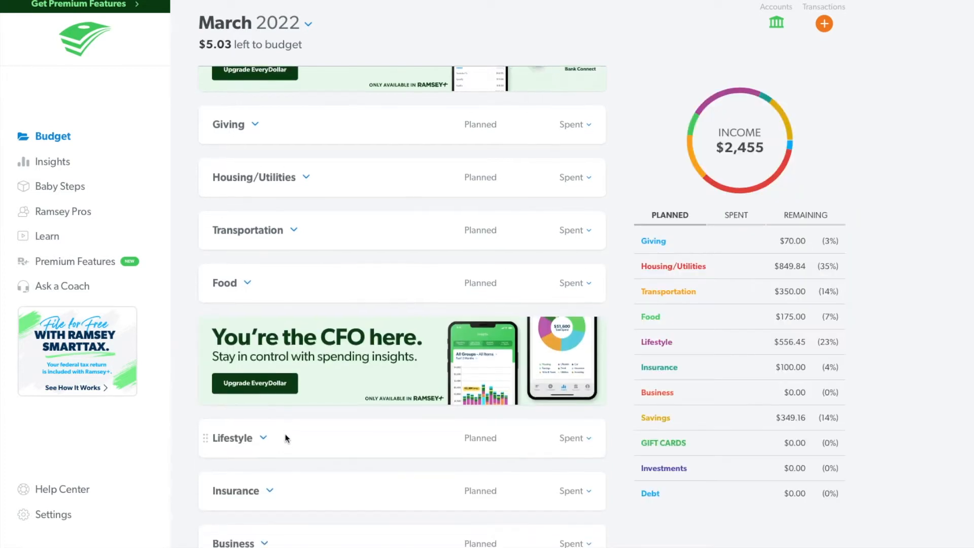
scroll(285, 439, down, 5)
click(264, 377)
scroll(358, 437, down, 1)
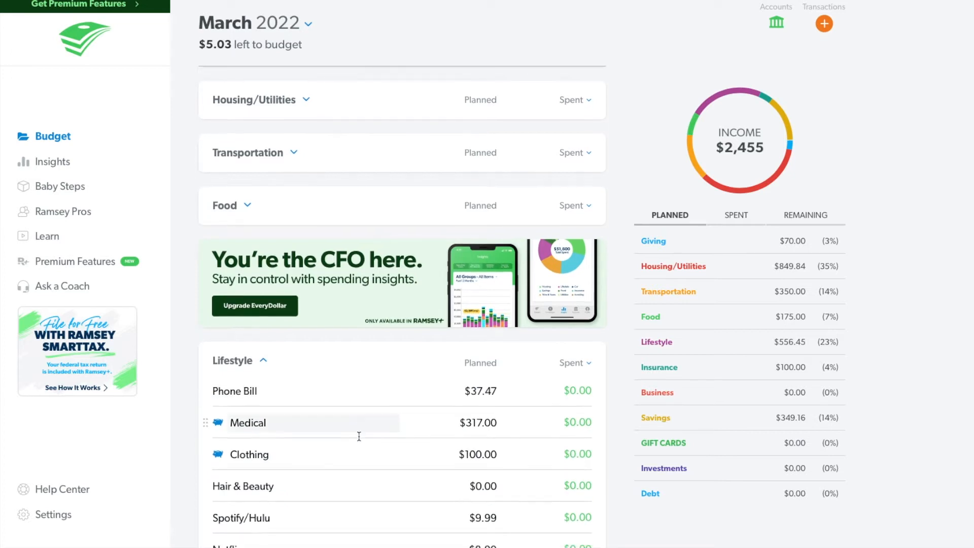
scroll(359, 437, down, 5)
scroll(358, 440, down, 1)
click(431, 243)
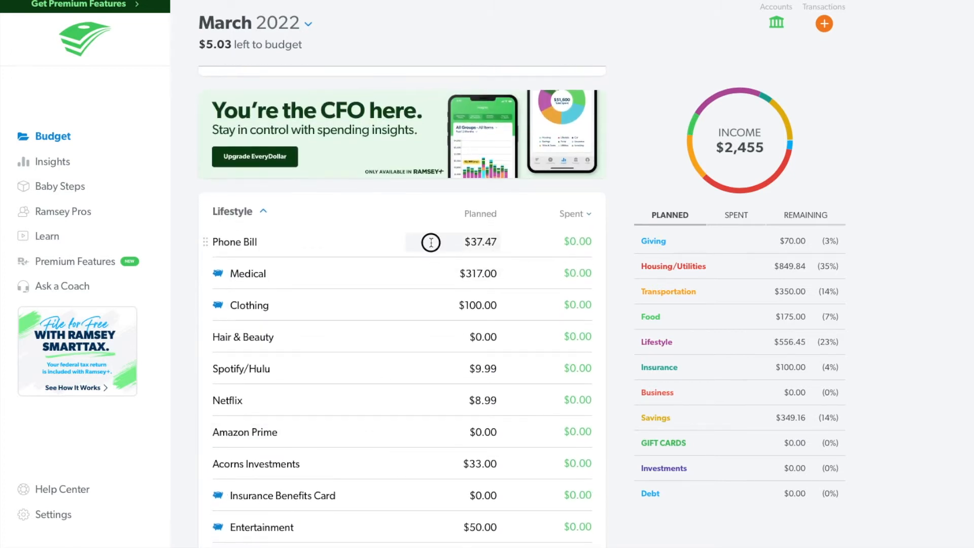
click(428, 265)
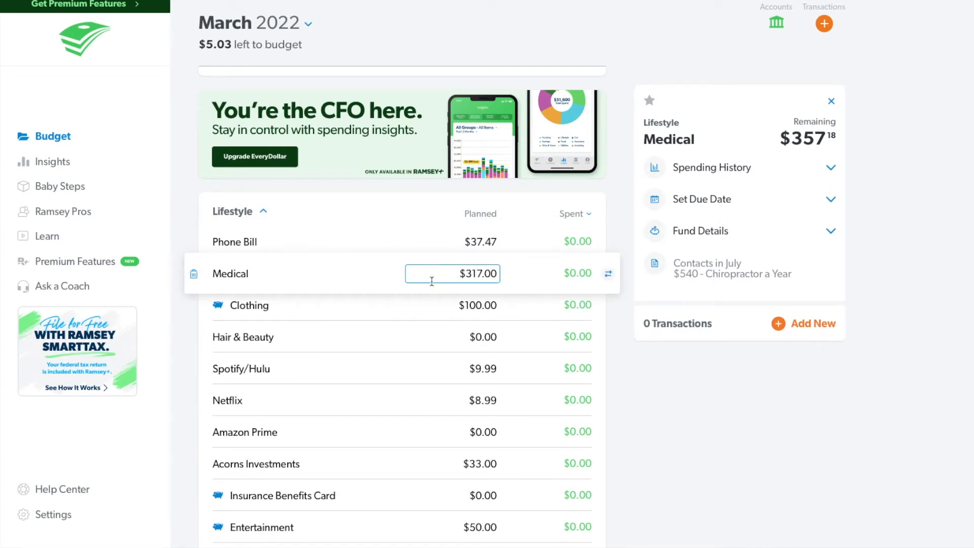
click(435, 313)
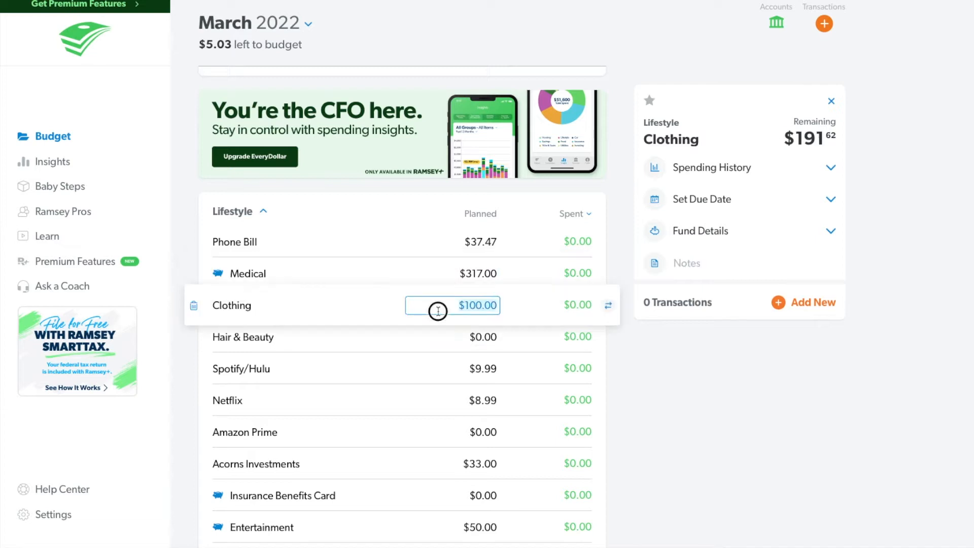
click(445, 274)
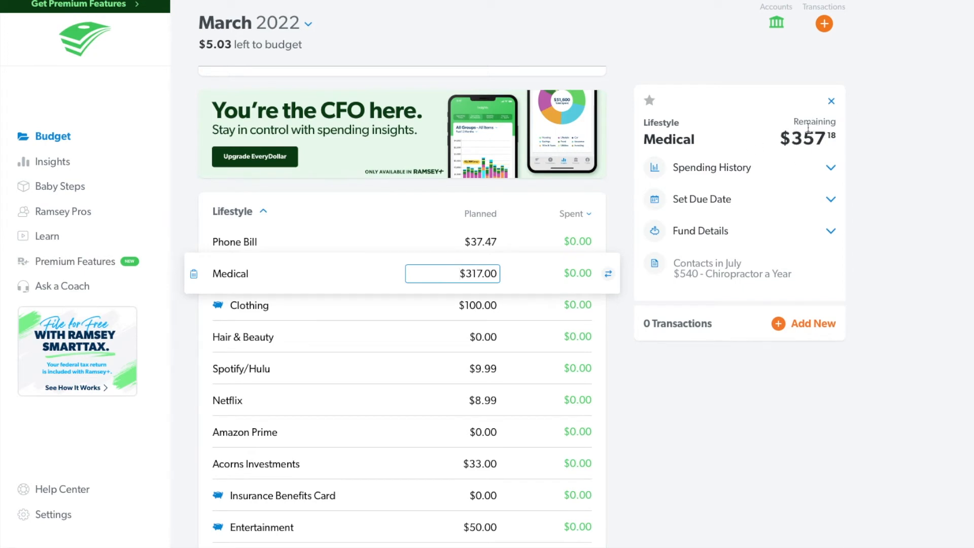
click(437, 313)
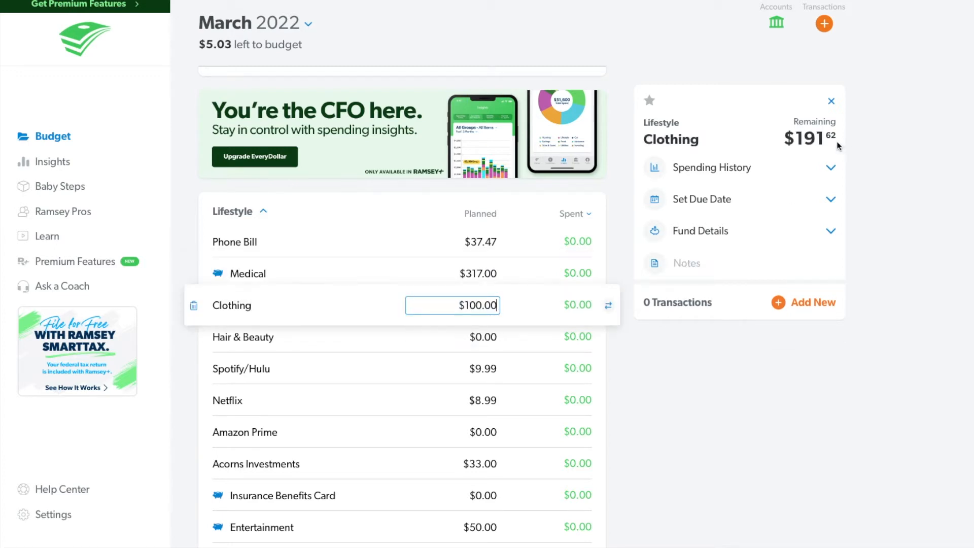
Set the planned amount for Hair & Beauty in the Lifestyle group to $115.00.
click(477, 338)
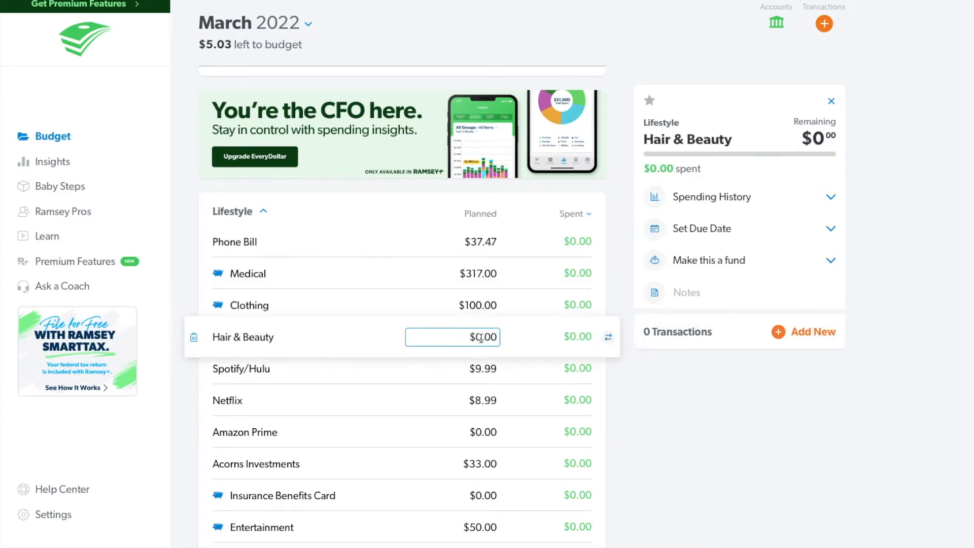
click(482, 337)
key(BackSpace)
text(115)
key(Return)
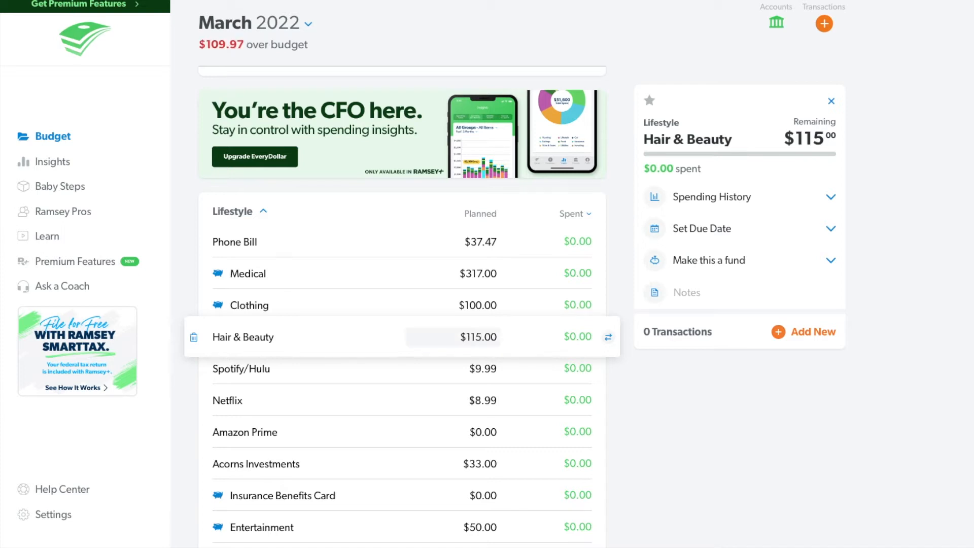
Review the Spotify/Hulu, Netflix and Amazon Prime items in the Lifestyle group, including their notes.
click(458, 376)
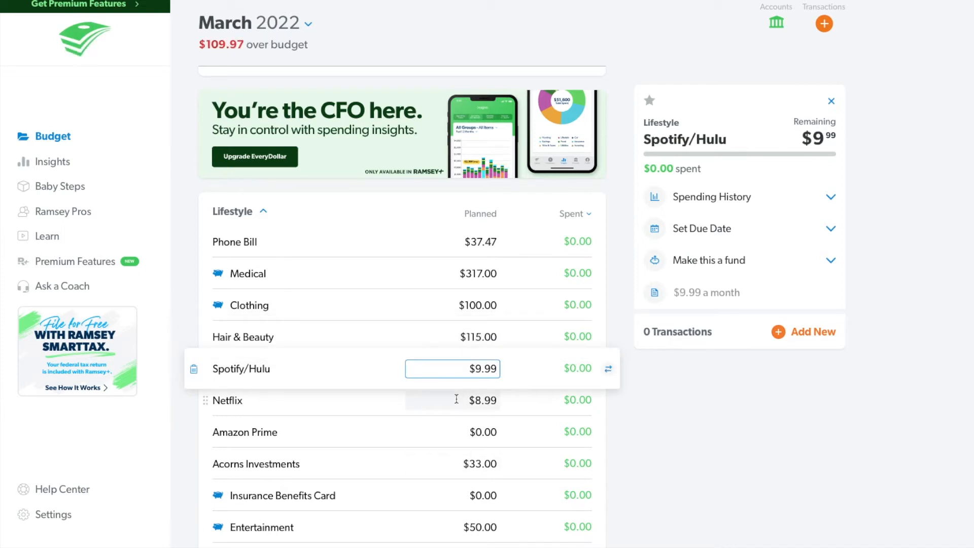
click(452, 403)
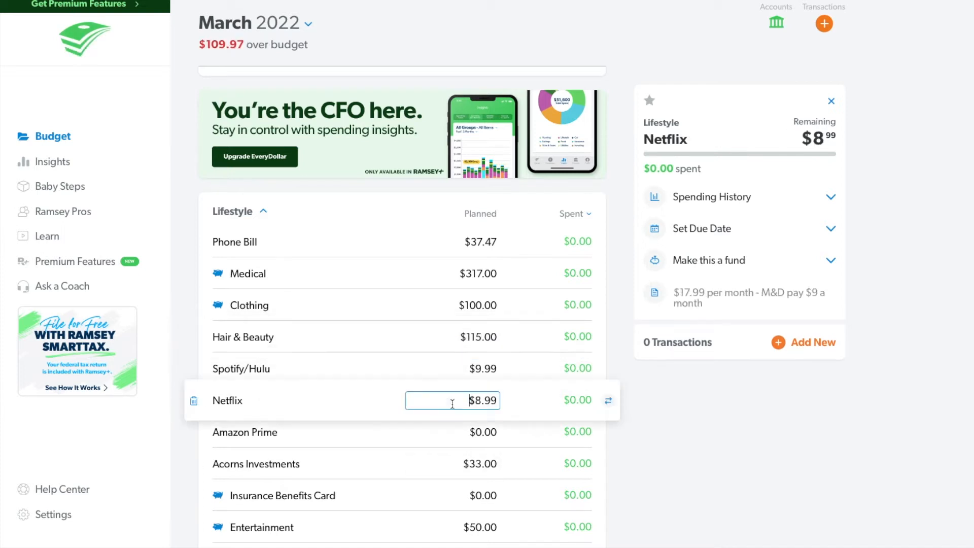
click(446, 432)
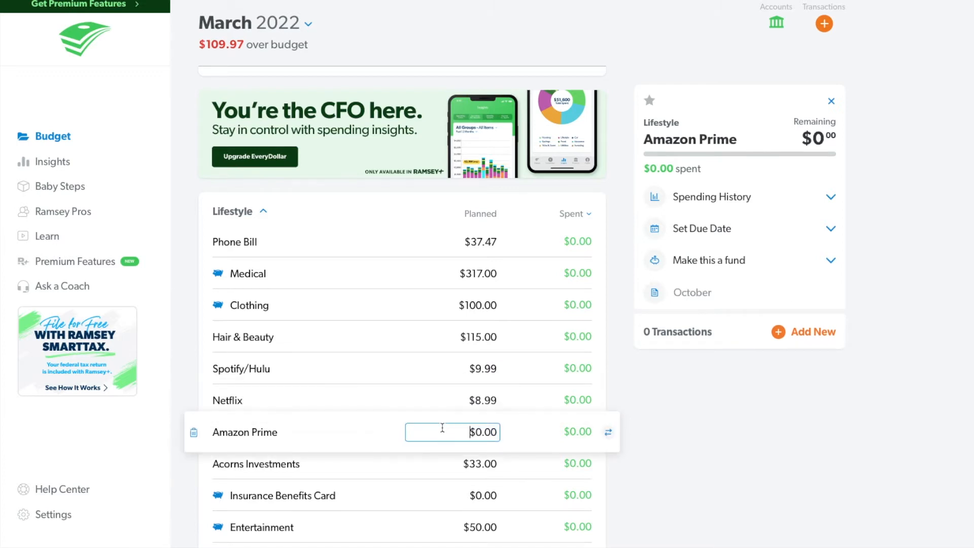
Correct the later investment amount in the note of the Acorns Investments item to $25.
scroll(442, 429, down, 3)
click(450, 323)
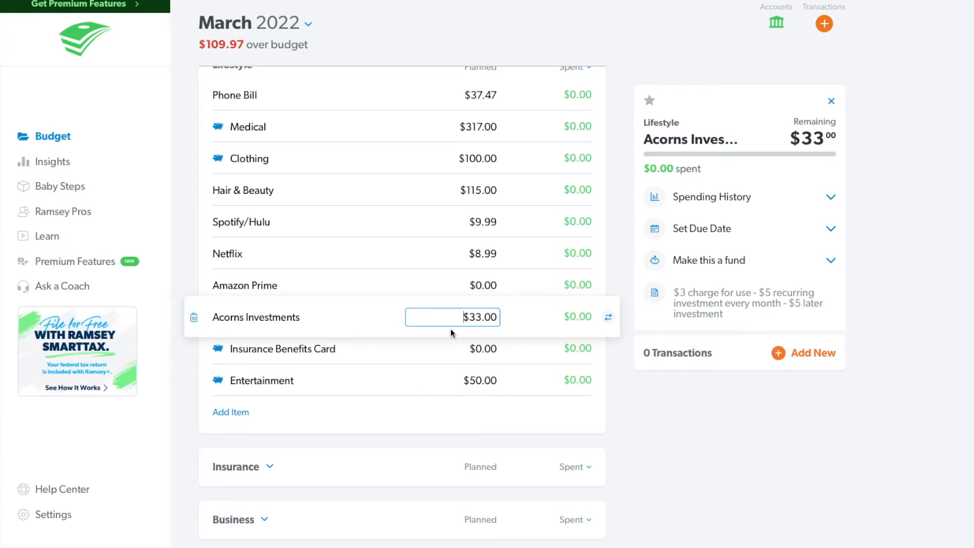
click(797, 306)
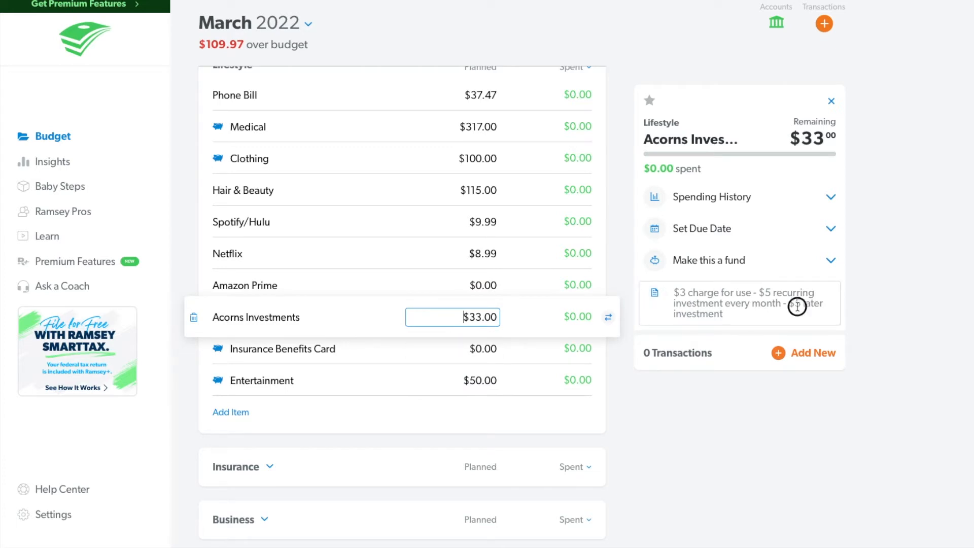
click(796, 303)
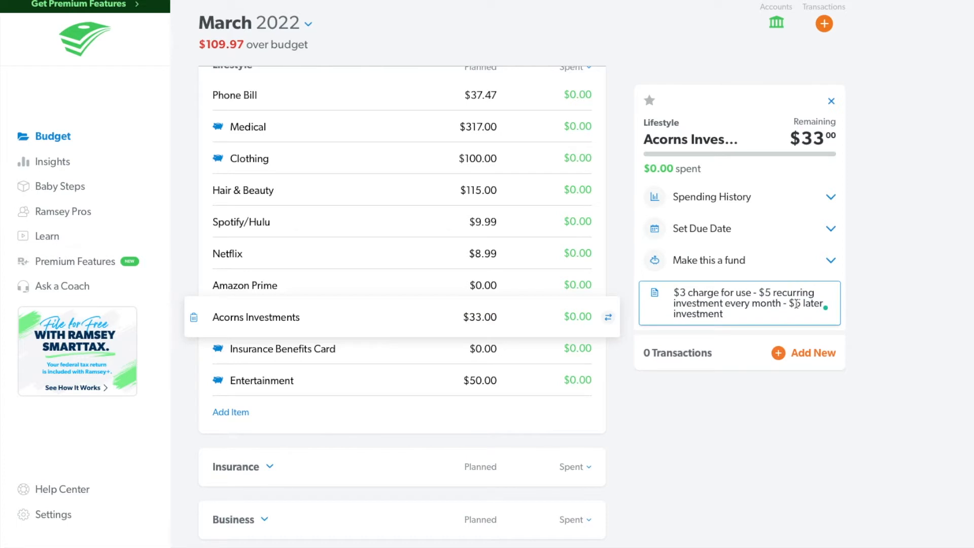
text(2)
click(817, 344)
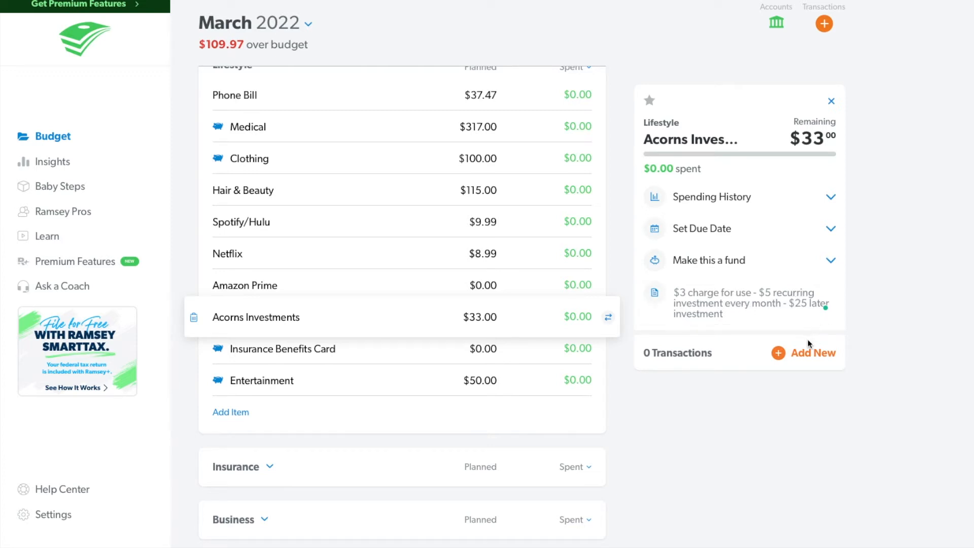
Review the Insurance Benefits Card and Entertainment items and their remaining funds, collapsing the Lifestyle group when done.
click(447, 355)
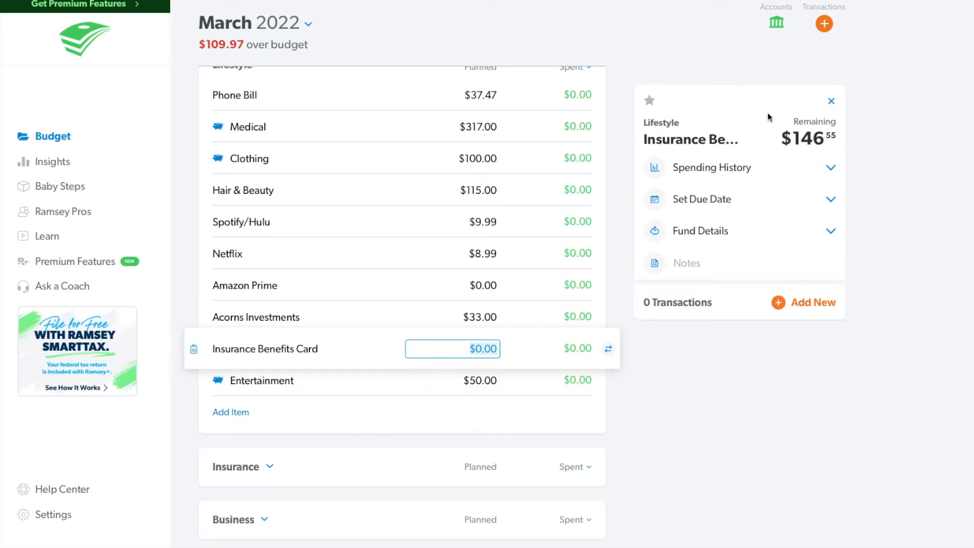
click(446, 380)
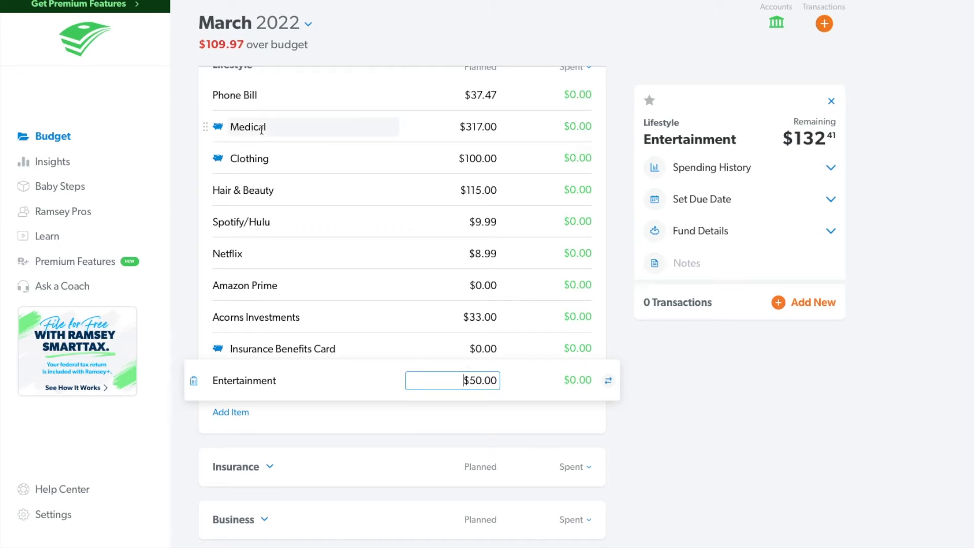
scroll(261, 130, up, 1)
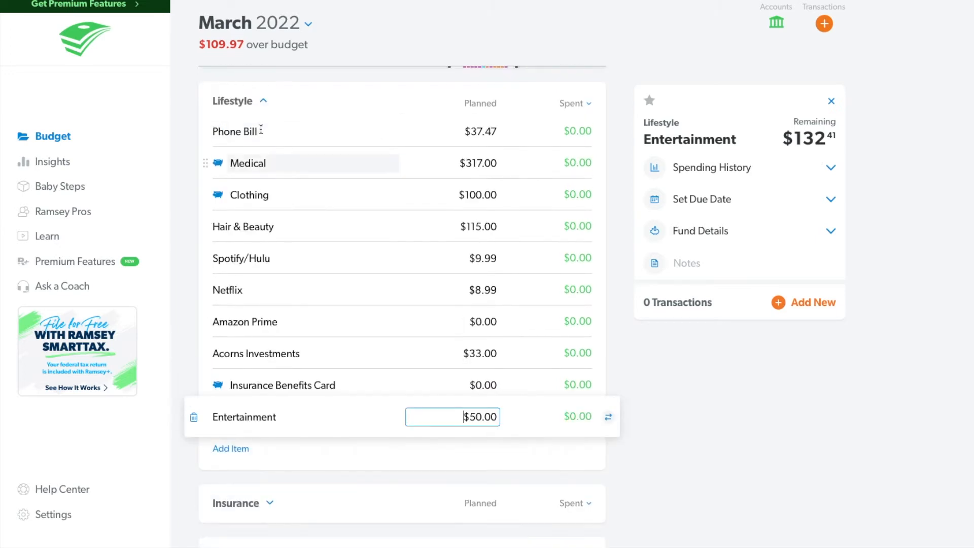
click(262, 100)
Expand the Insurance group and review the Taxes, Identity, House and Car Tags items and their remaining funds.
click(269, 140)
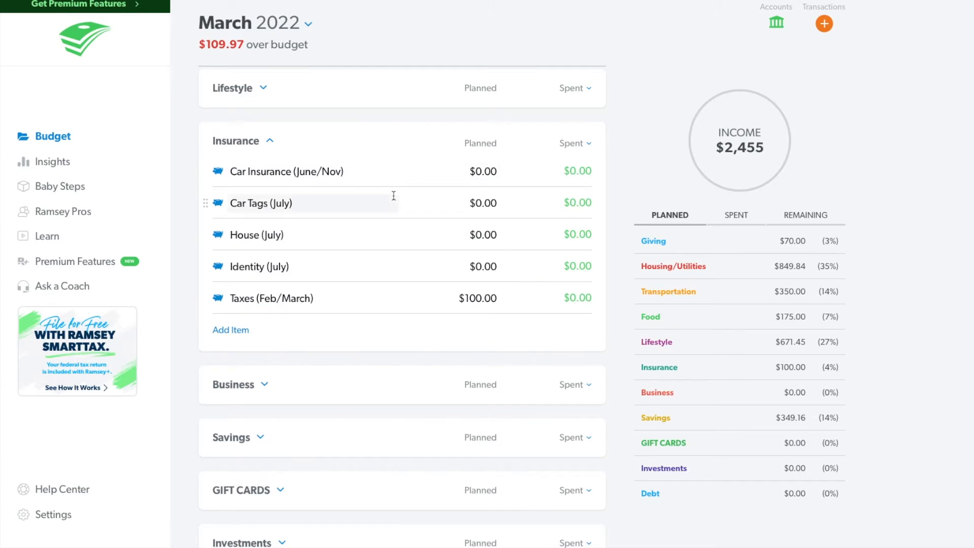
click(391, 297)
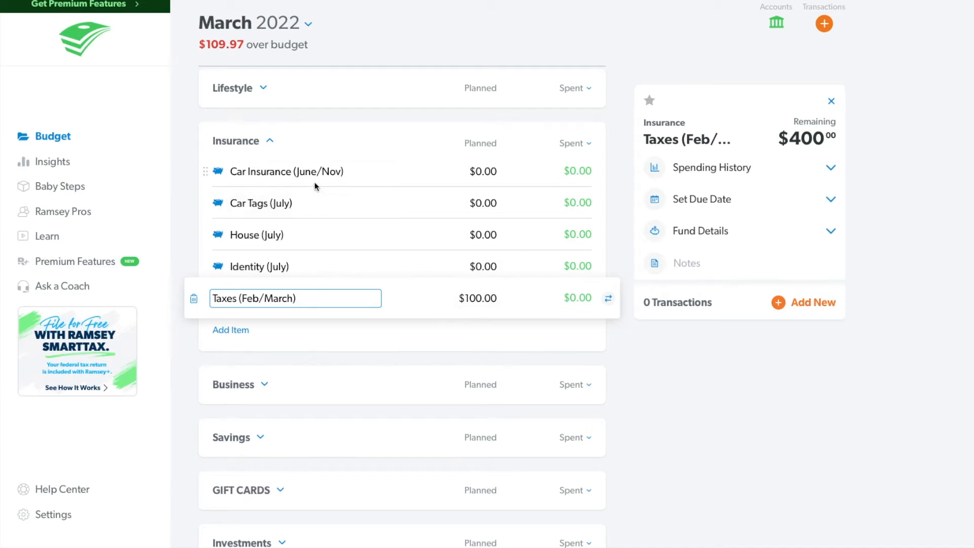
click(328, 261)
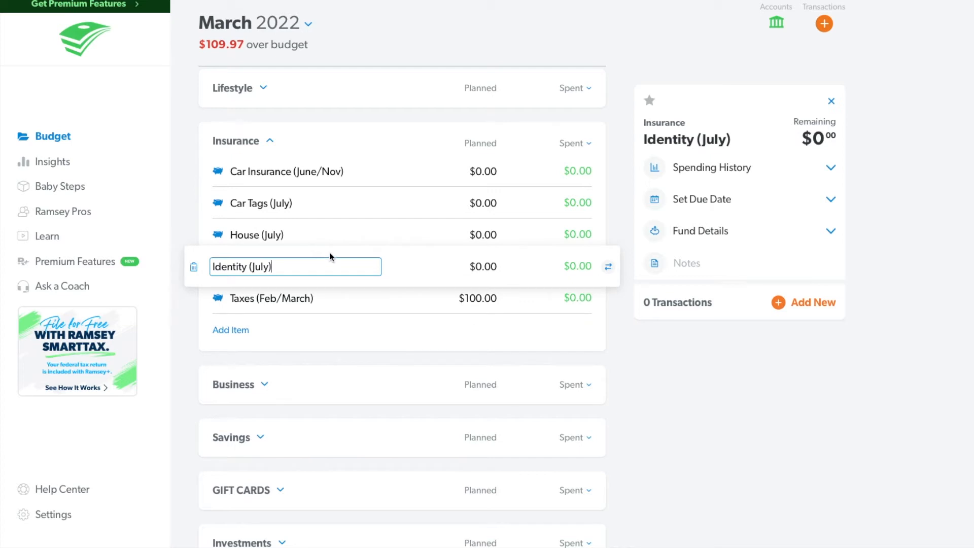
click(331, 238)
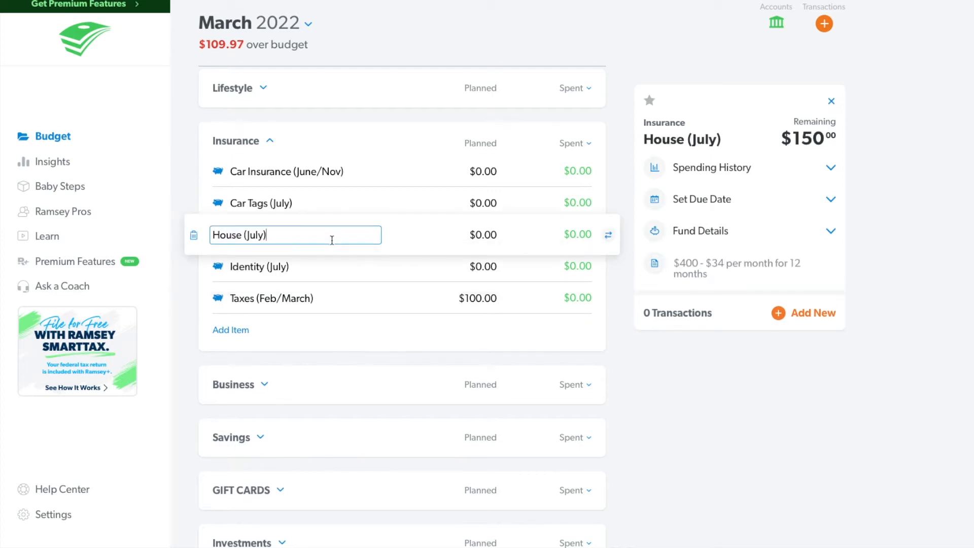
click(352, 208)
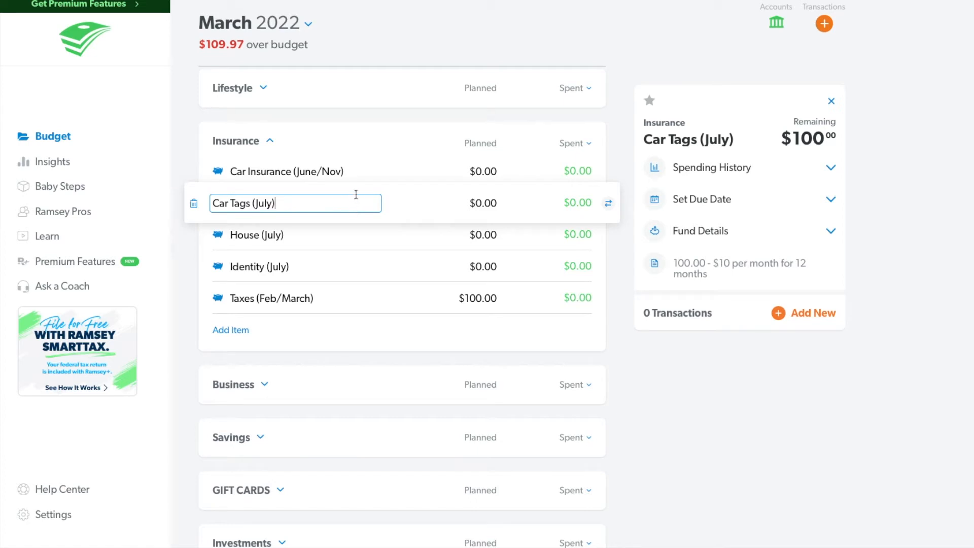
Set the planned amount for Car Insurance (June/Nov) to $50.00 and collapse the Insurance group.
click(354, 173)
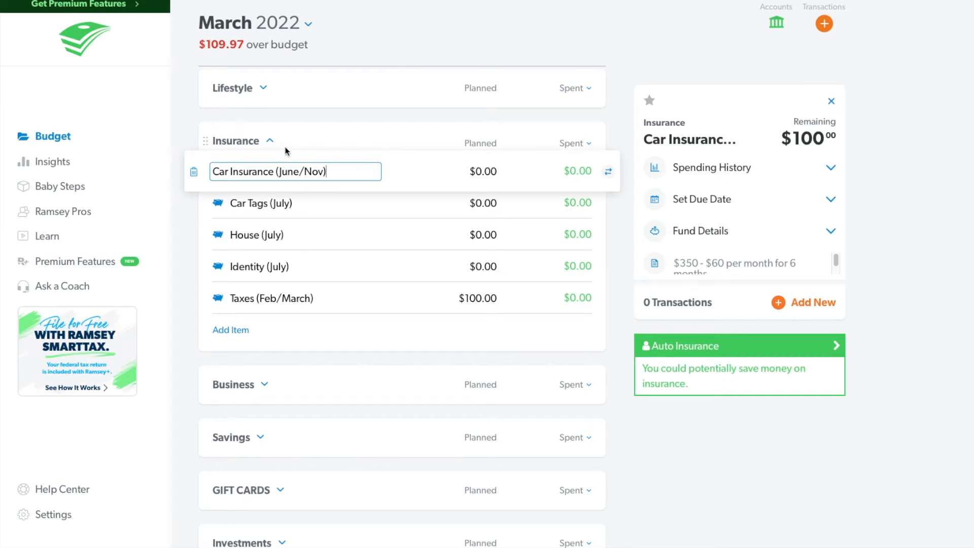
click(488, 173)
key(BackSpace)
text(50)
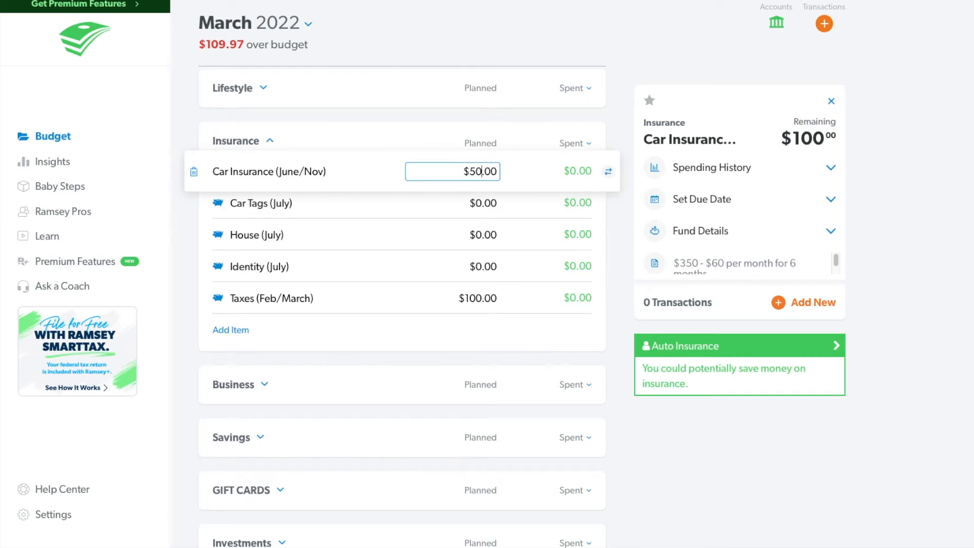
key(Return)
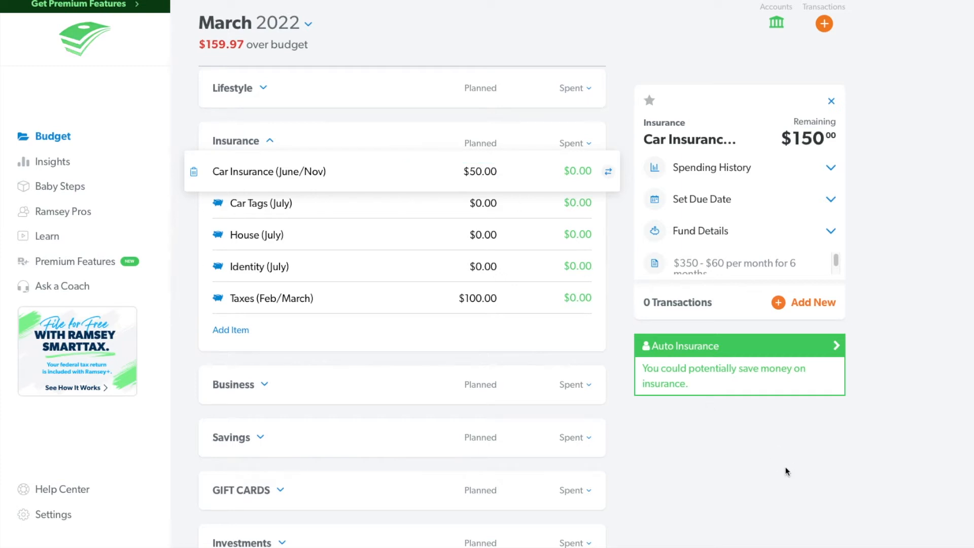
click(270, 142)
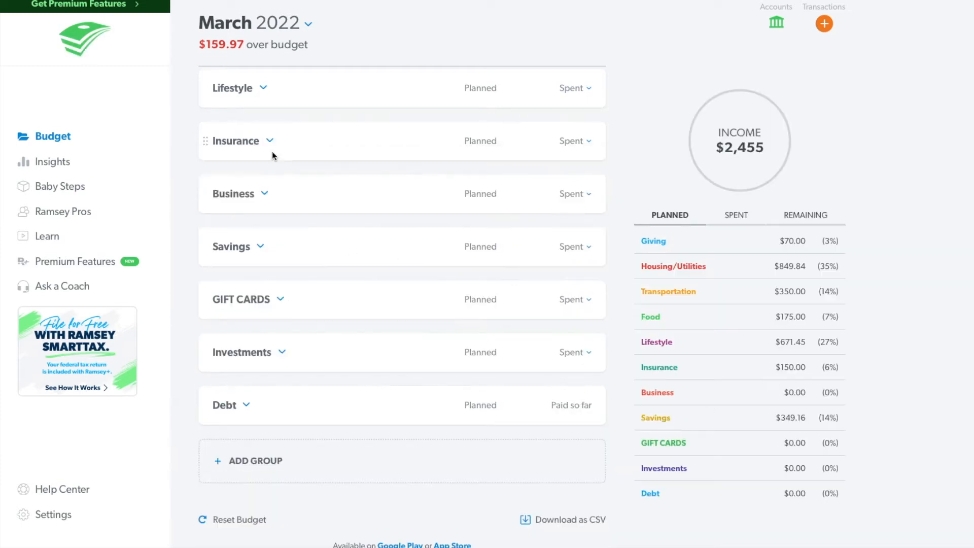
Expand the Business group, review the Start Up Costs item and collapse the group again.
click(265, 194)
click(339, 241)
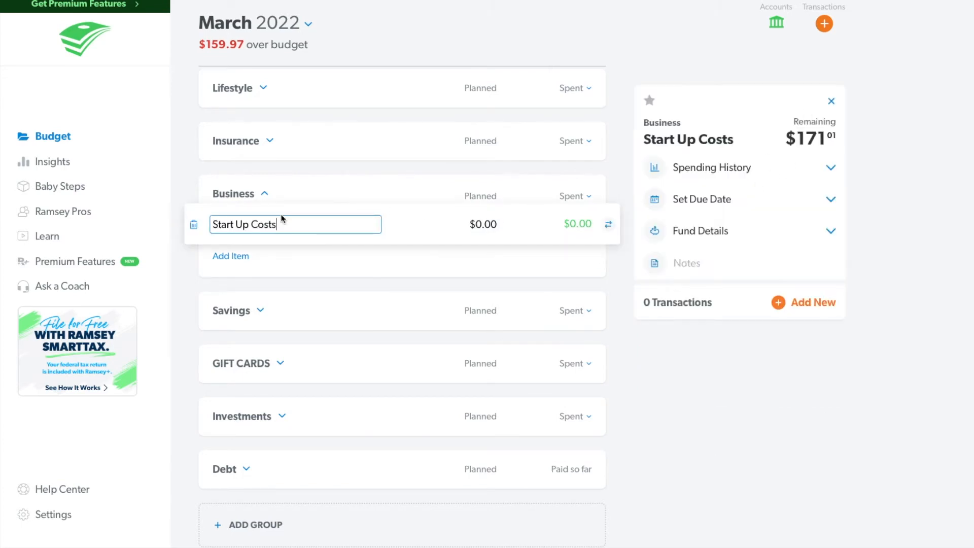
click(265, 195)
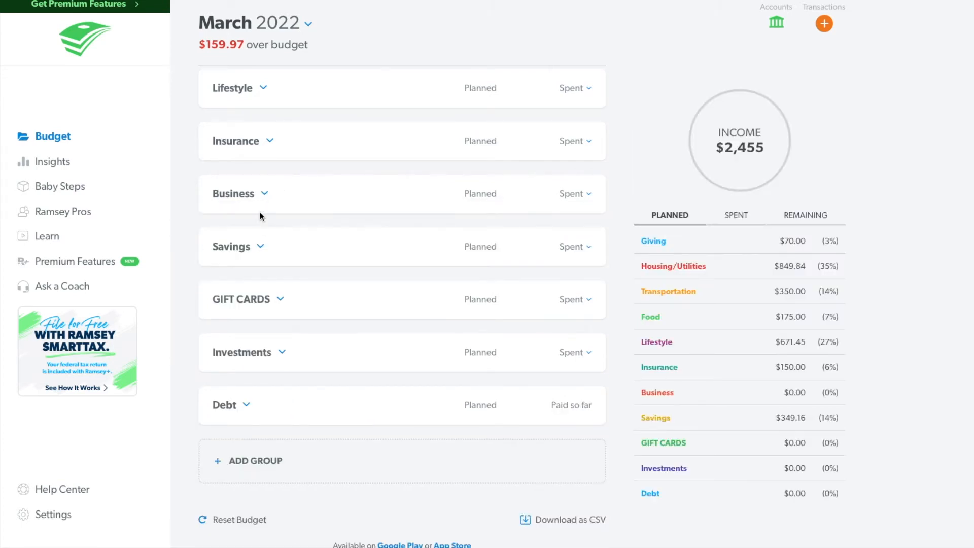
Expand the Savings group, clear the planned amount of the Colorado Trip item and delete the item.
click(260, 246)
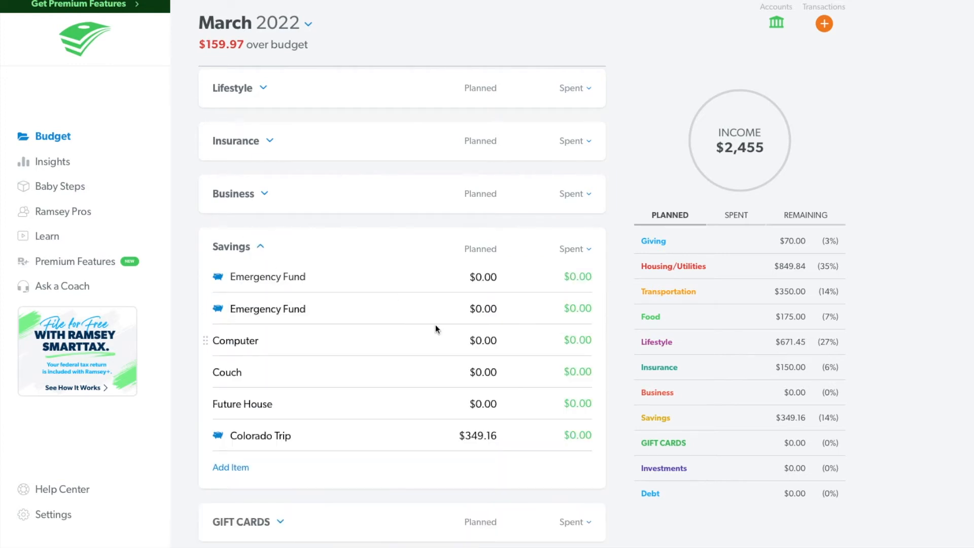
scroll(429, 325, down, 3)
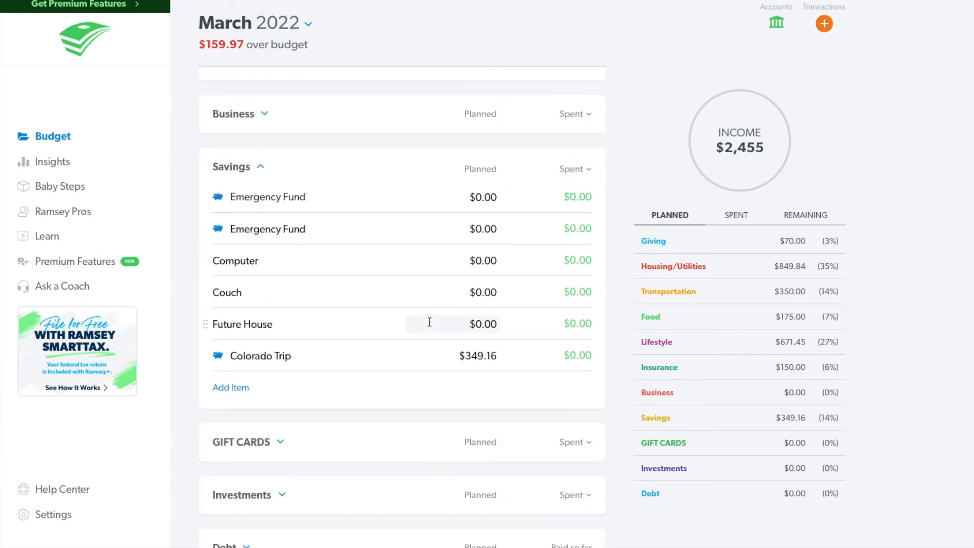
click(246, 545)
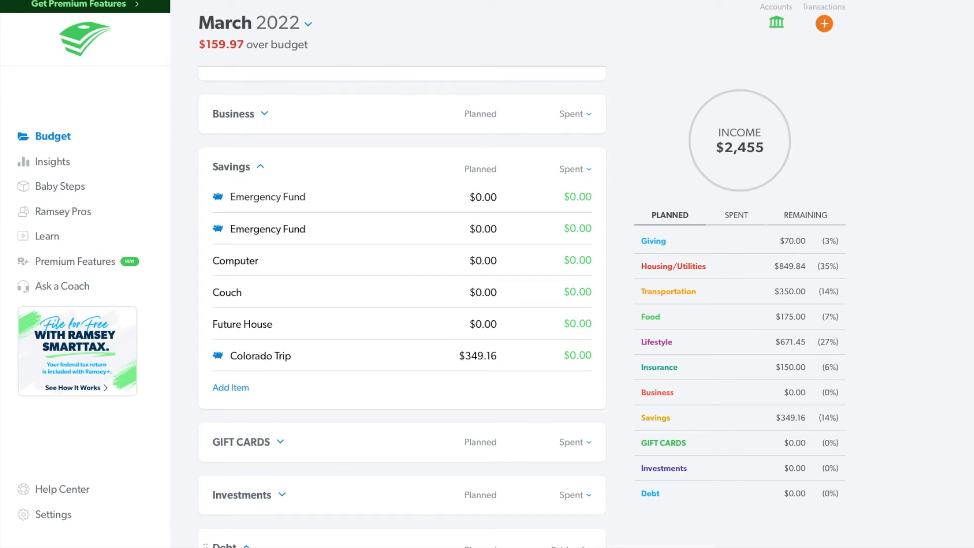
click(357, 359)
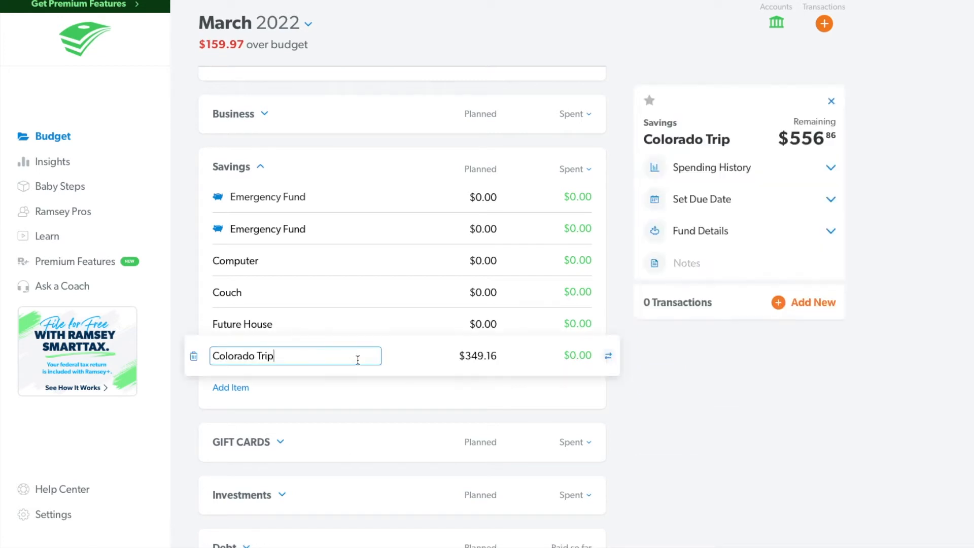
click(496, 358)
key(BackSpace)
key(BackSpace)
key(BackSpace)
key(BackSpace)
key(BackSpace)
key(BackSpace)
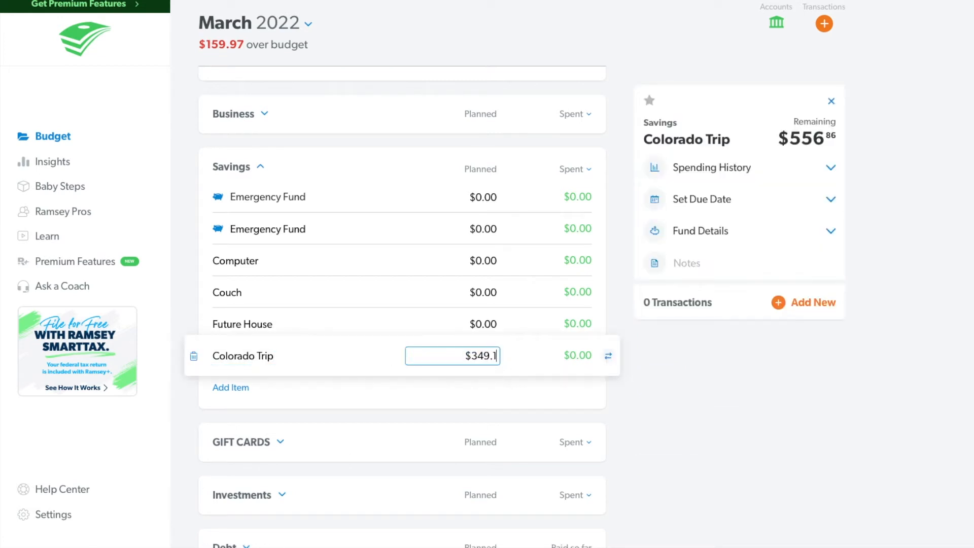
key(Return)
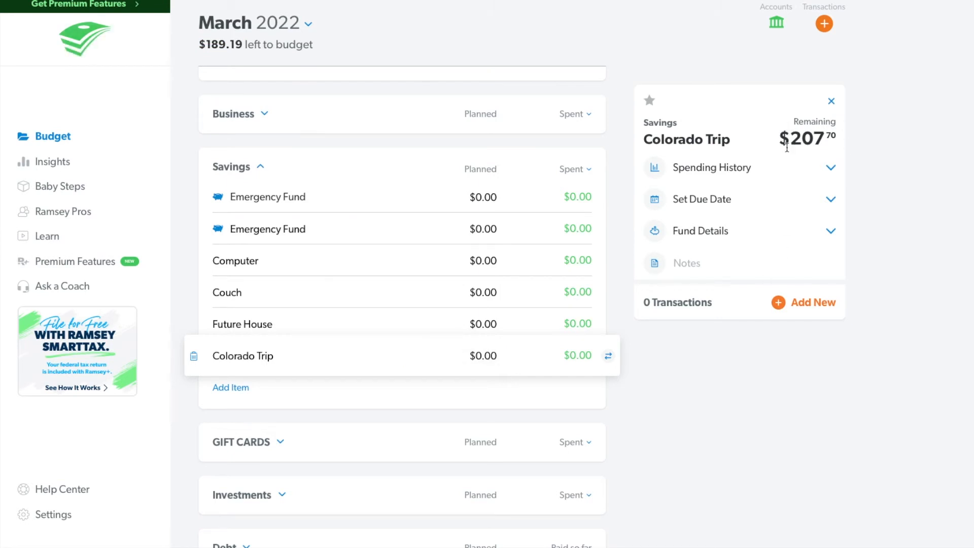
click(193, 356)
click(602, 138)
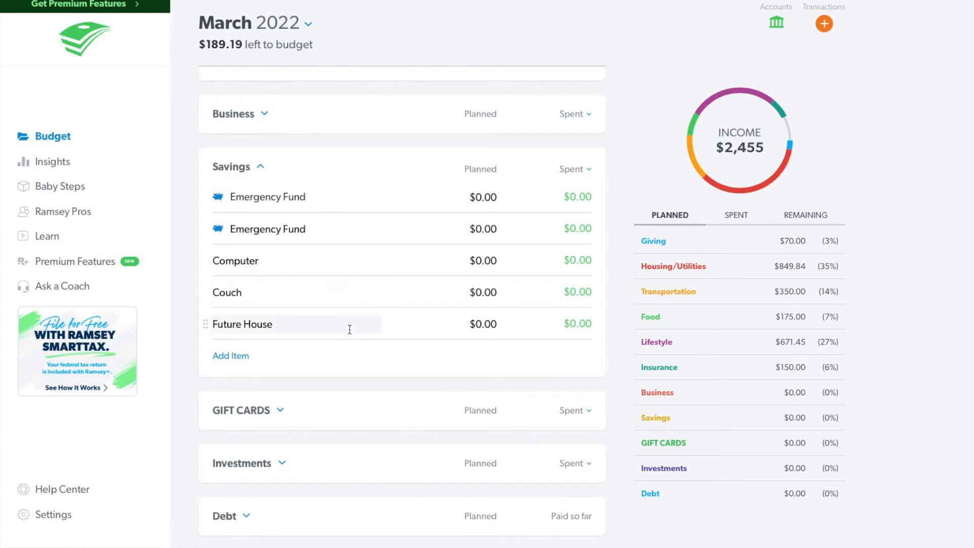
Set the planned amount for Couch in the Savings group to $189.19.
click(358, 295)
click(482, 294)
key(BackSpace)
text(189.19)
key(Tab)
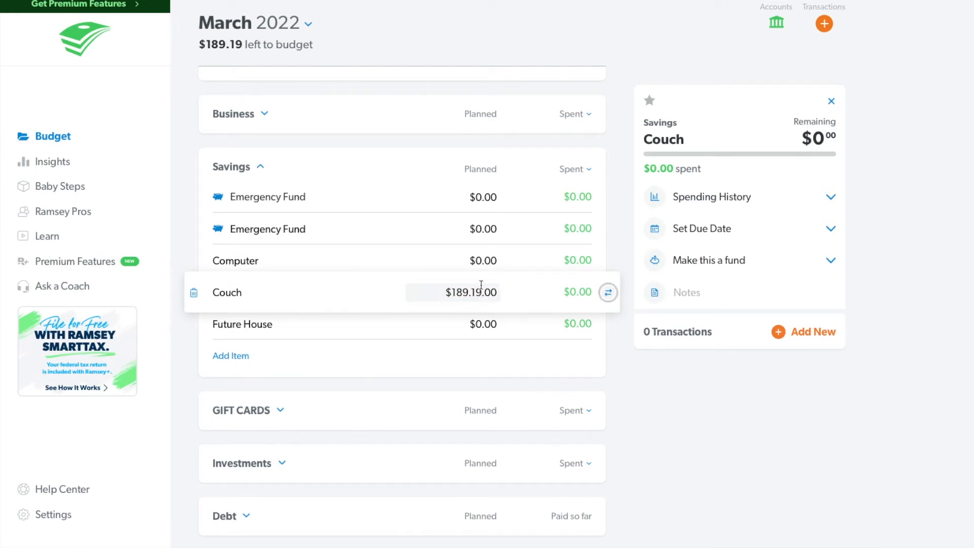
click(497, 293)
key(BackSpace)
key(BackSpace)
key(BackSpace)
key(Tab)
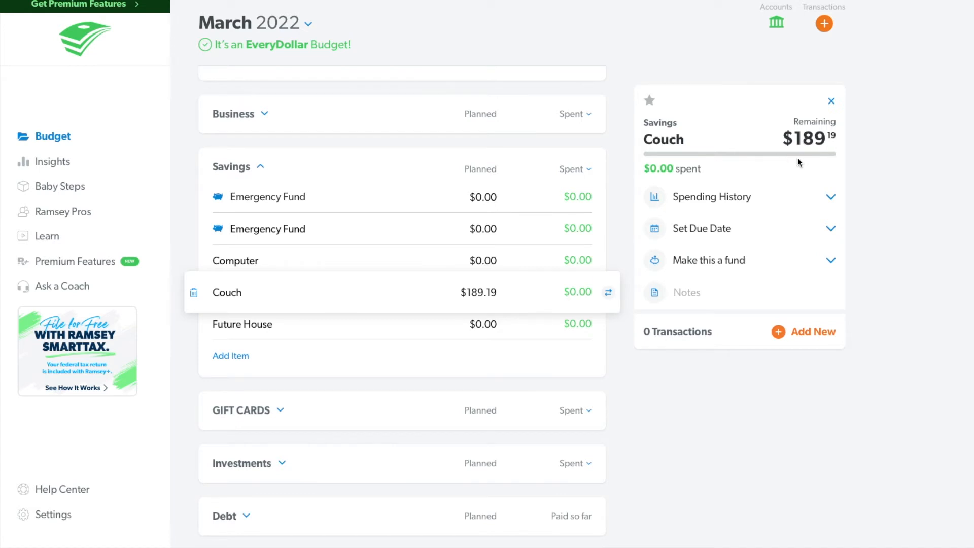
Review the Future House, Computer and both Emergency Fund items in the Savings group and their remaining funds.
click(429, 329)
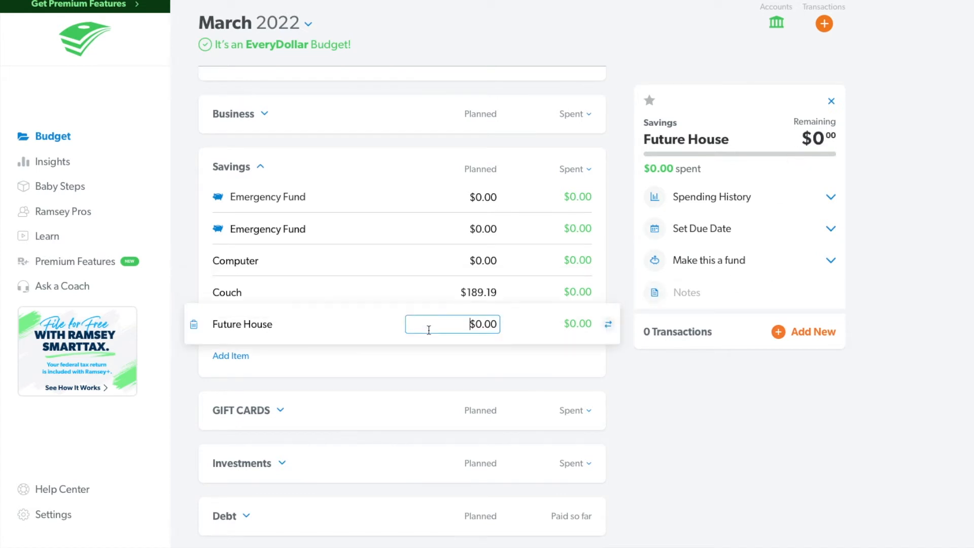
click(420, 260)
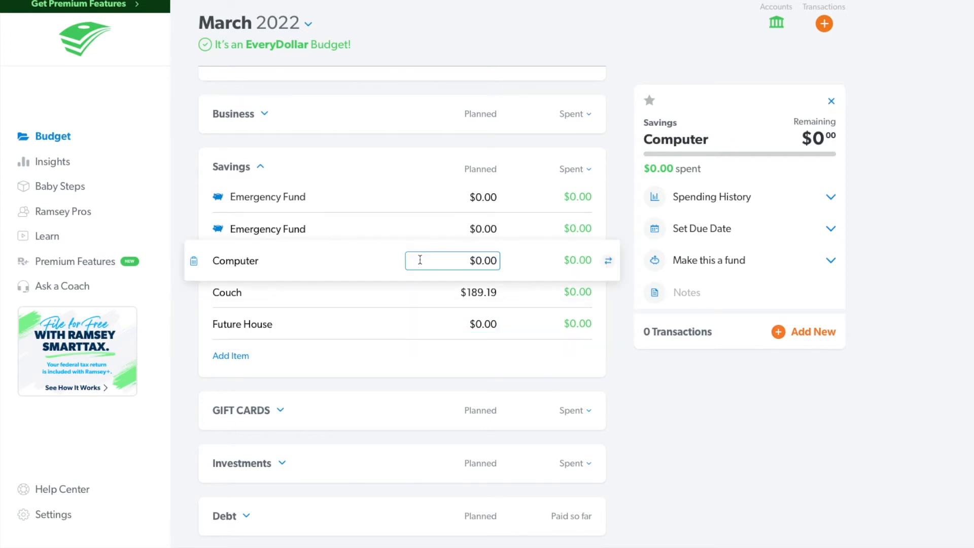
click(417, 229)
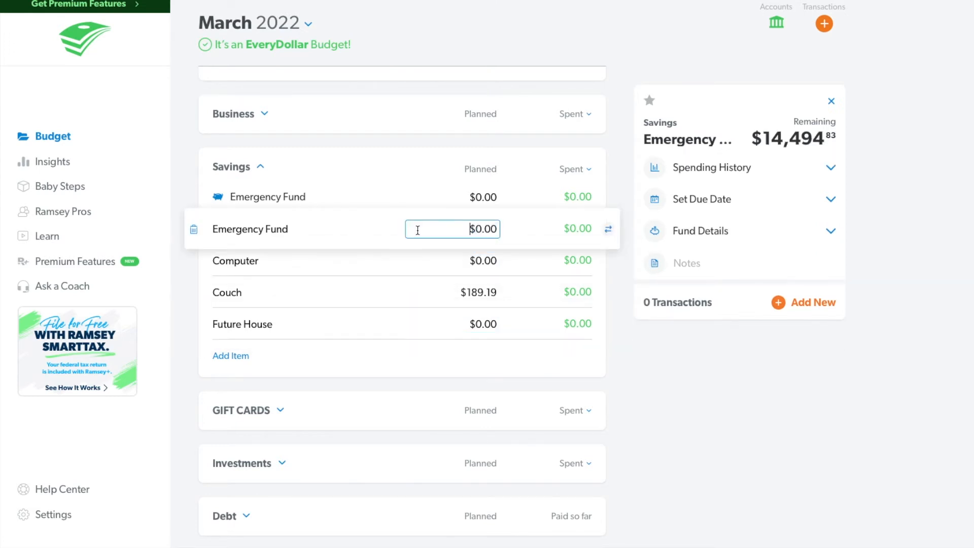
click(433, 201)
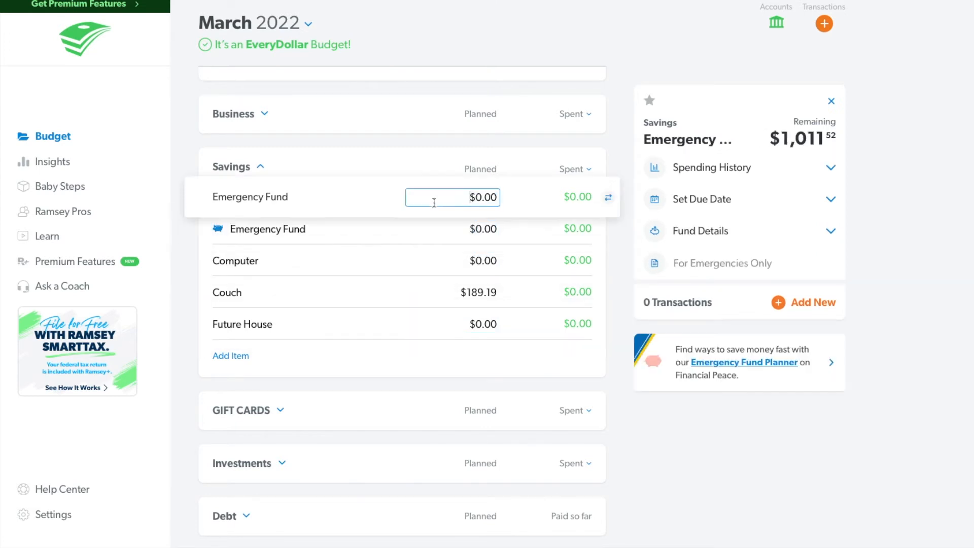
click(440, 233)
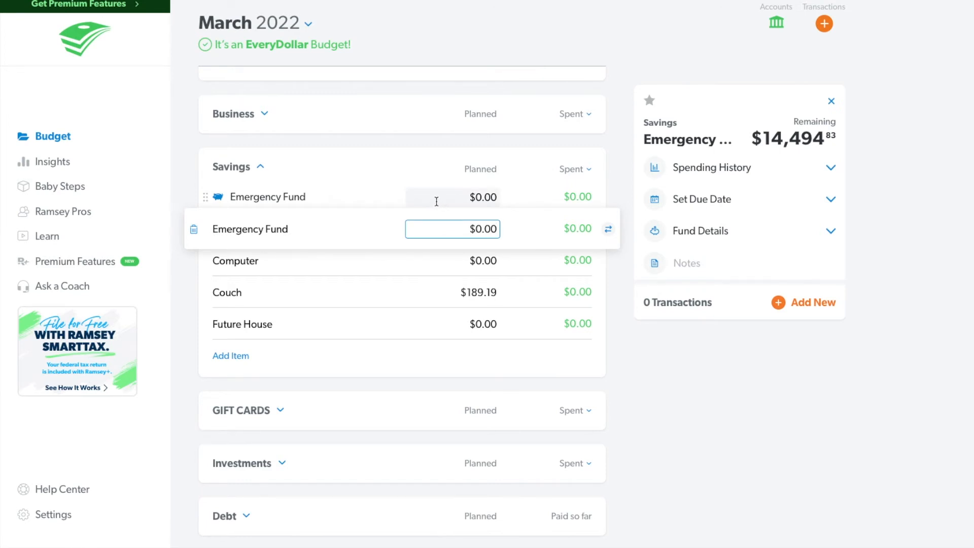
Collapse the Savings group and switch to the March 2021 budget.
click(260, 167)
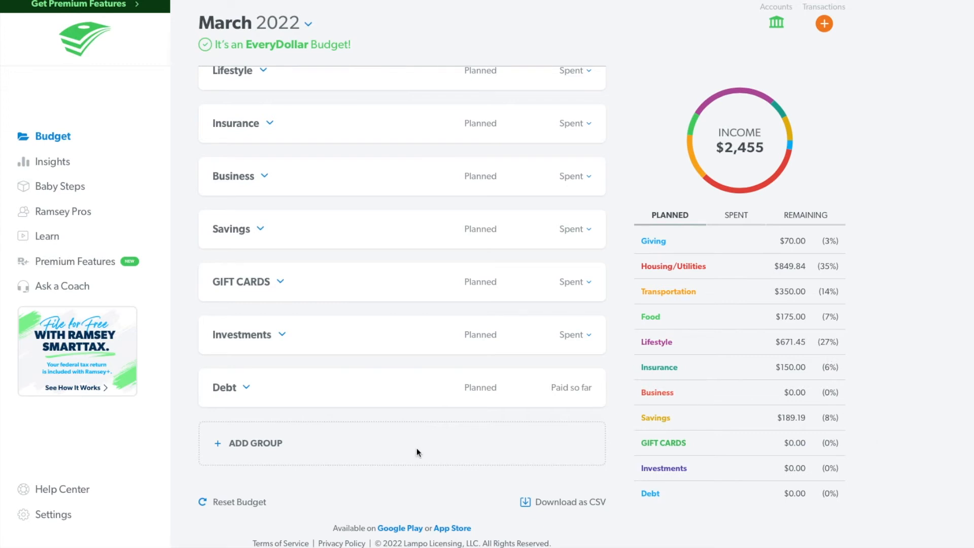
scroll(417, 452, up, 10)
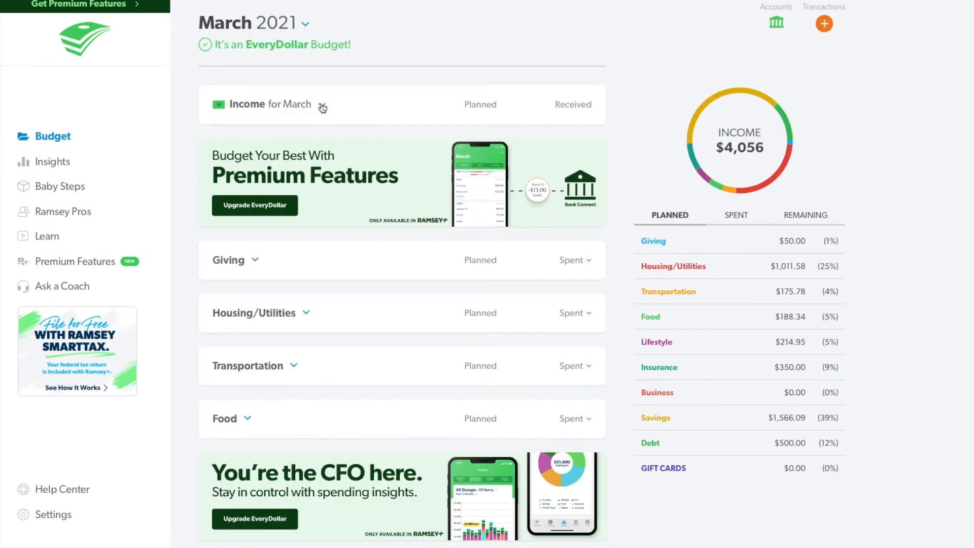
Expand the March 2021 income, review the transactions of the Week 1 to Week 4 paychecks and collapse it again.
click(322, 106)
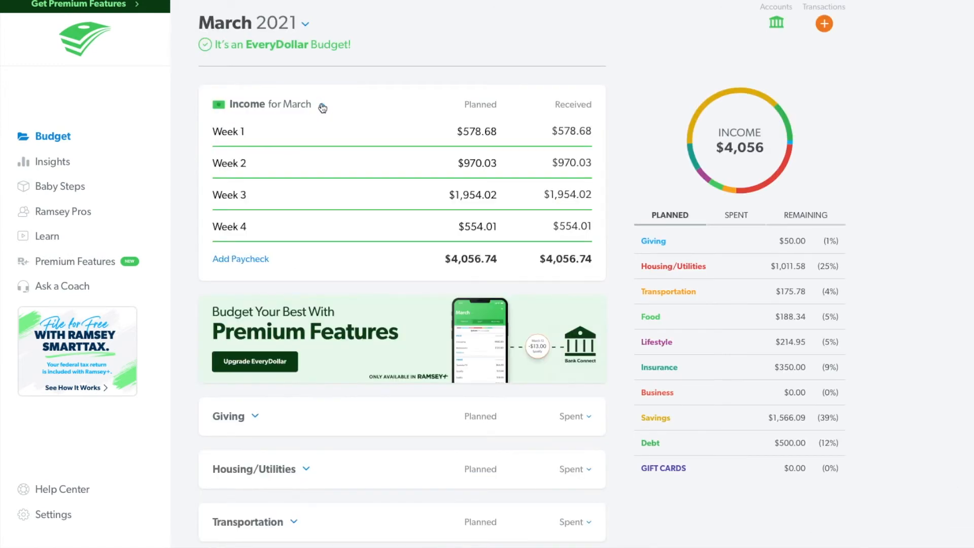
click(459, 196)
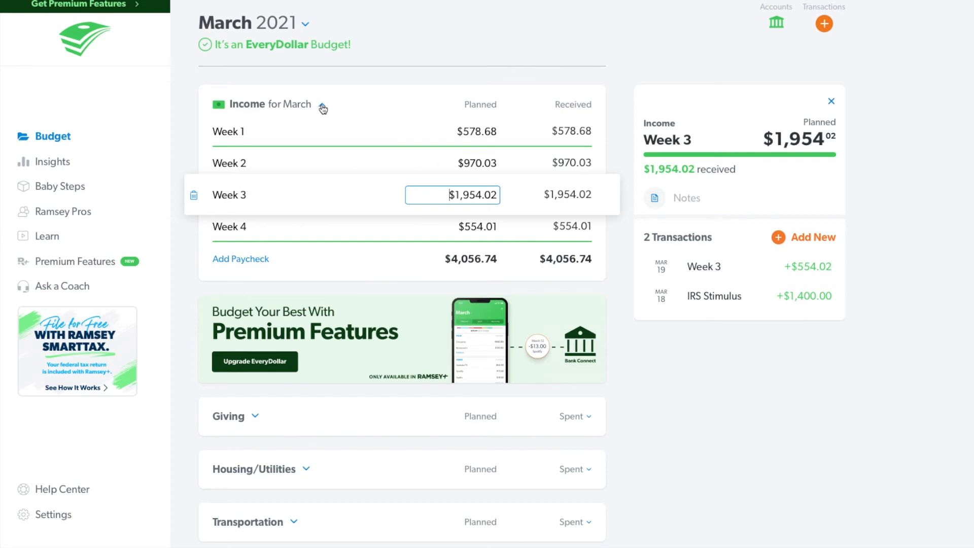
click(340, 163)
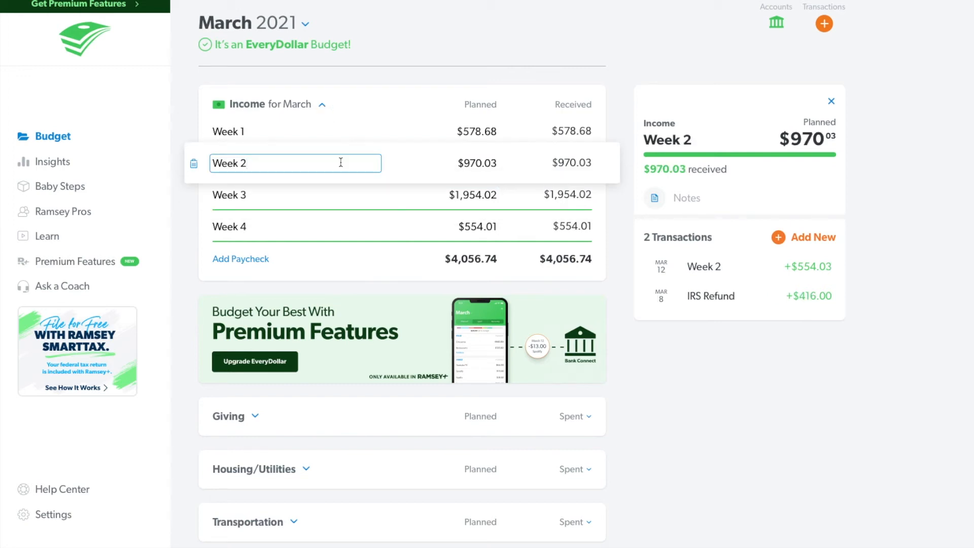
click(342, 132)
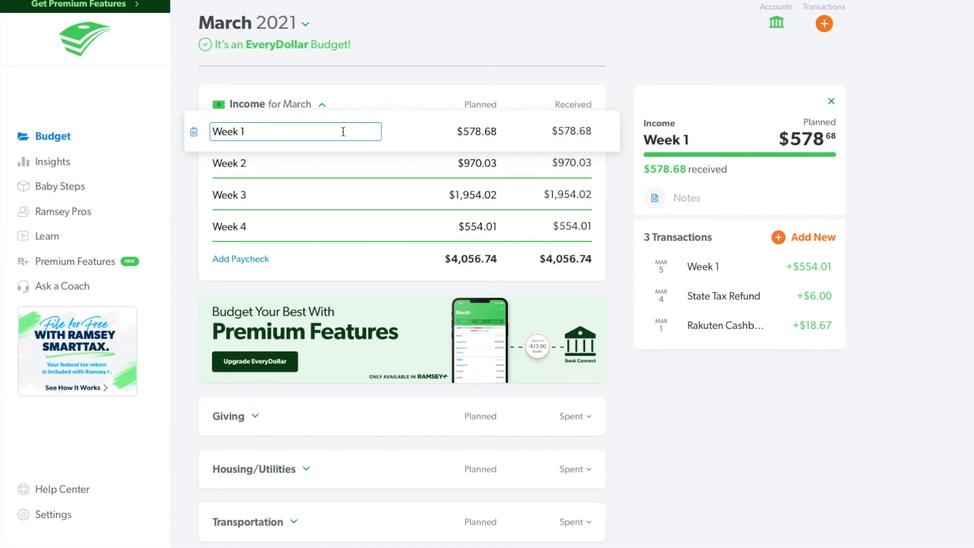
click(360, 228)
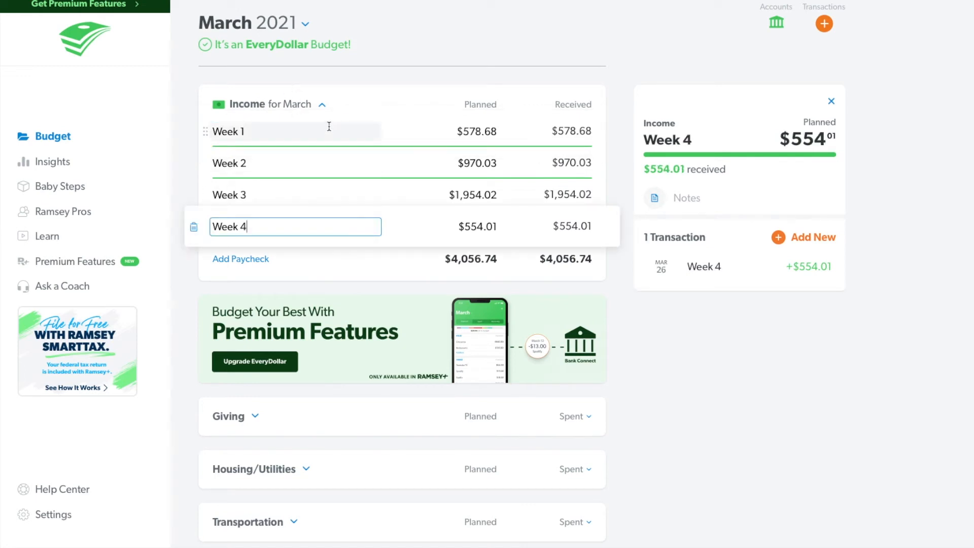
click(324, 105)
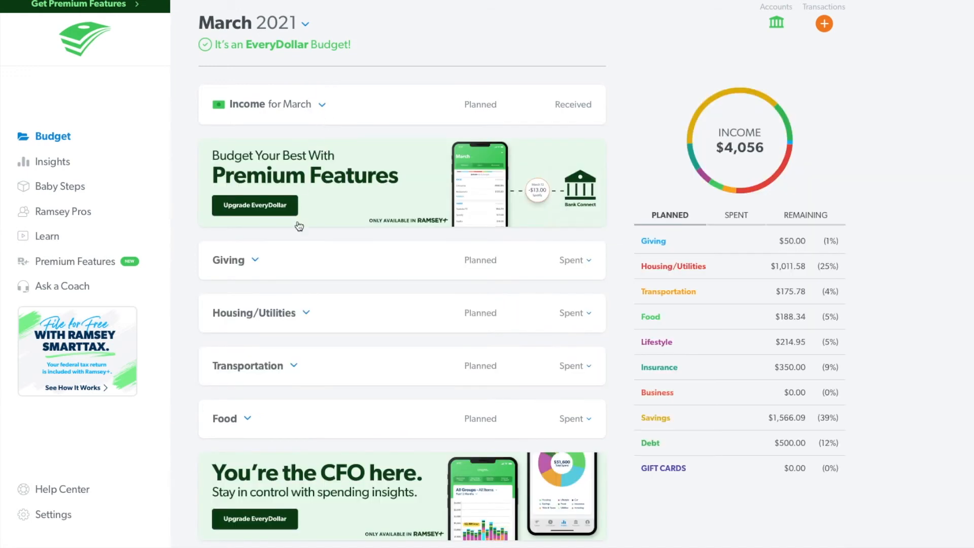
Review the items in the March 2021 Giving group and the second Emergency Fund item in Savings, collapsing both groups again.
click(255, 261)
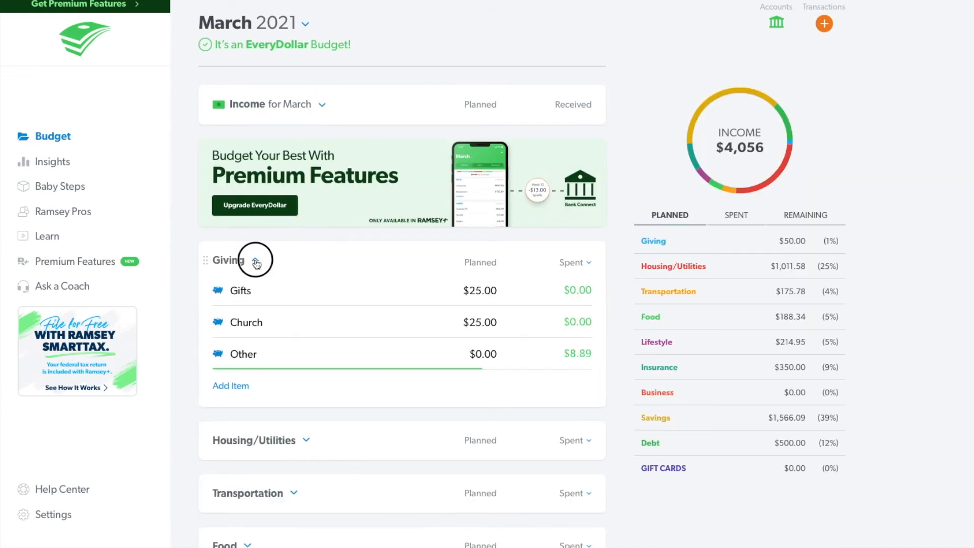
click(256, 262)
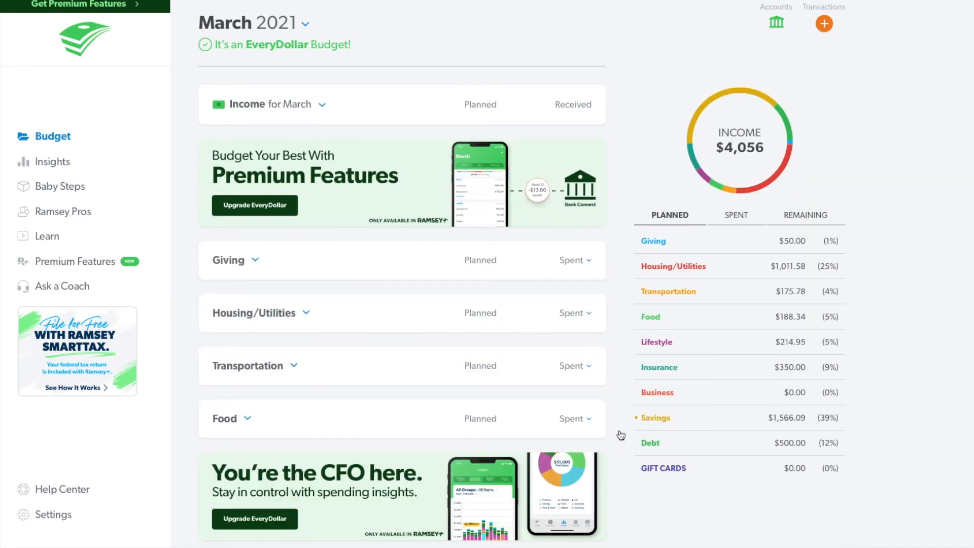
scroll(341, 413, down, 5)
click(260, 460)
click(422, 495)
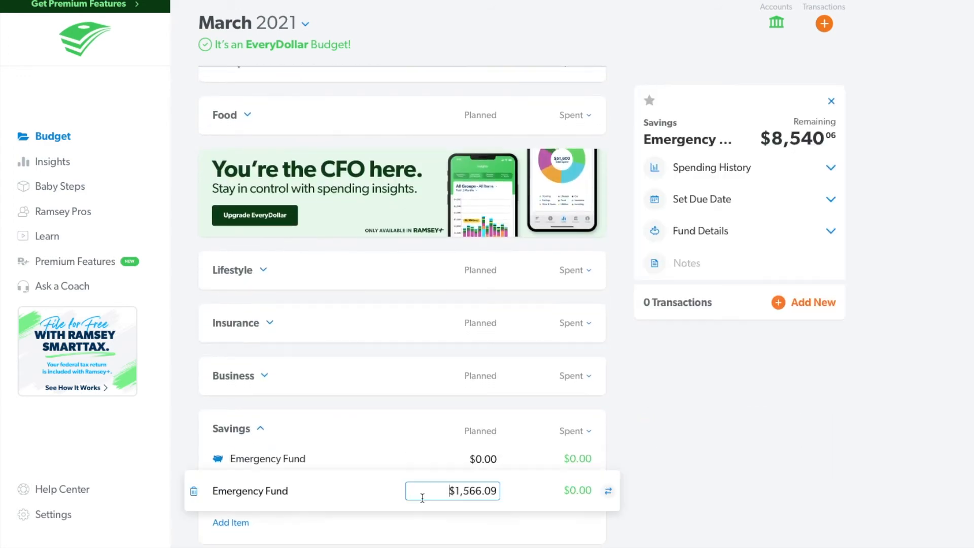
click(260, 428)
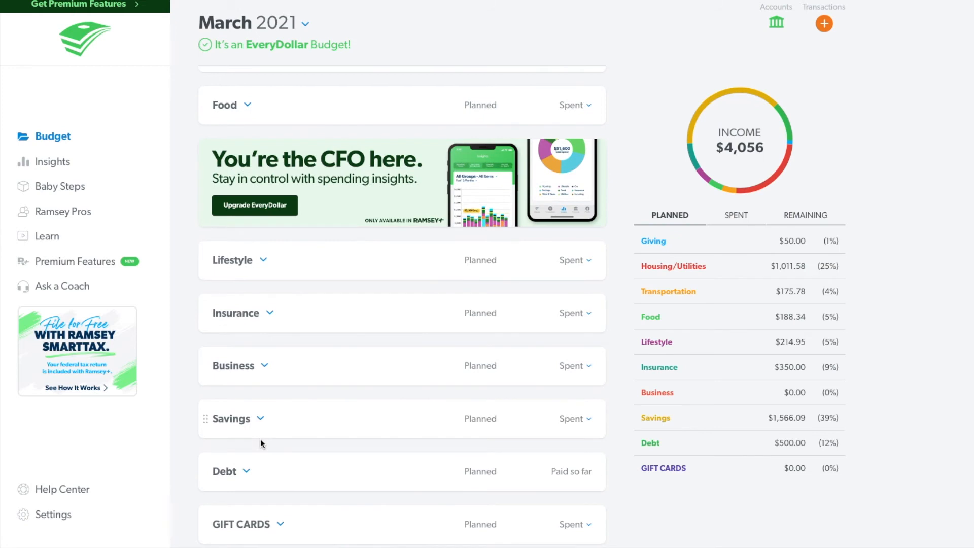
Expand the March 2021 Debt group, review the Jeep item's payment and debt details, and collapse the group again.
click(246, 470)
scroll(409, 403, down, 4)
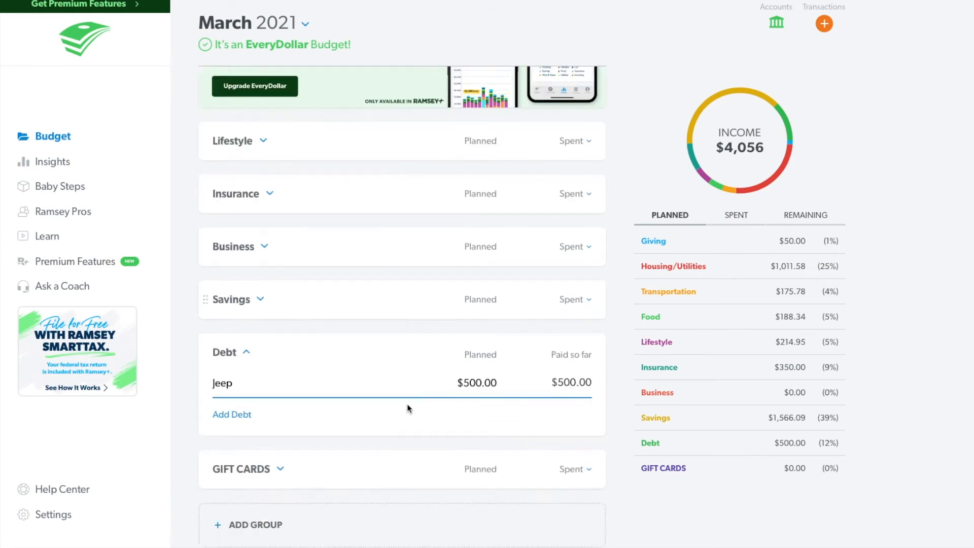
click(421, 302)
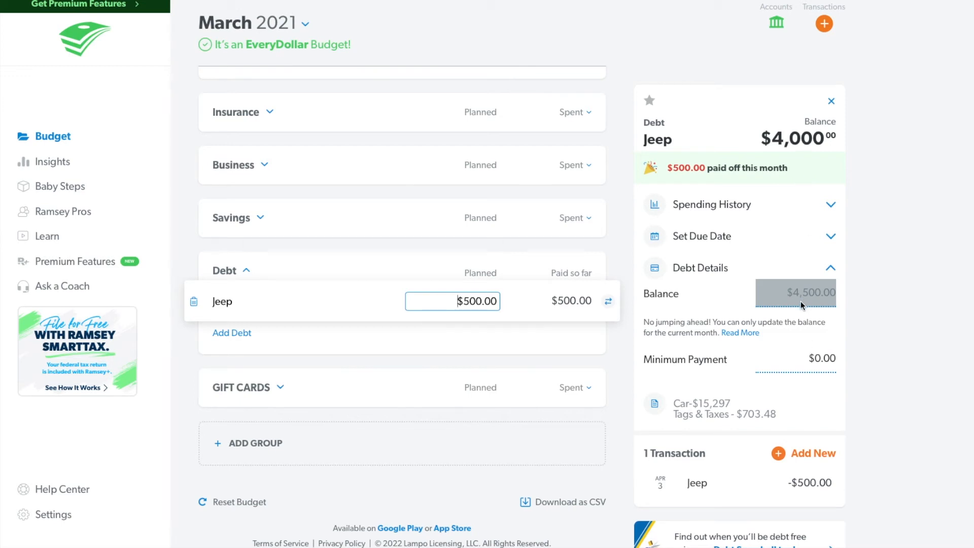
click(237, 271)
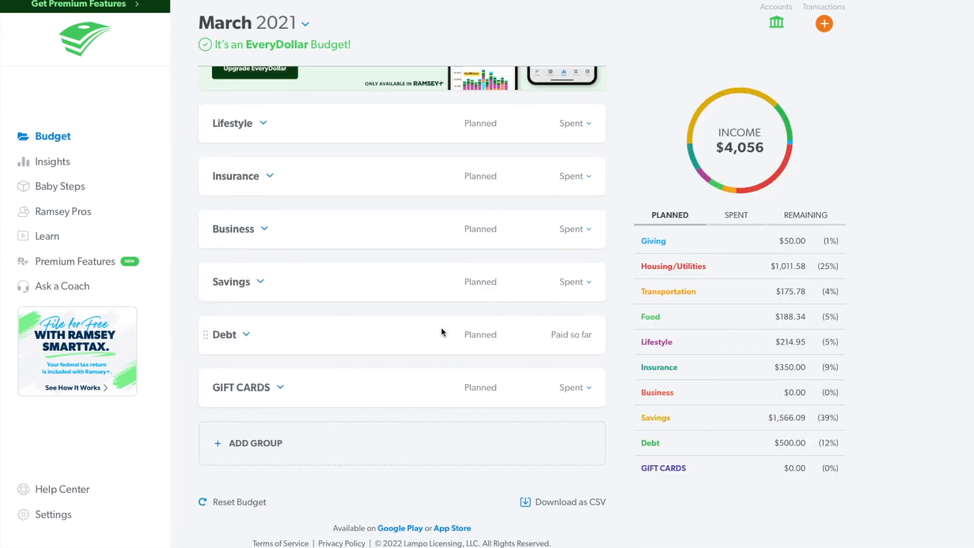
Expand the March 2021 Food group, review the Restaurants and Groceries transactions, and collapse the group again.
scroll(439, 333, up, 9)
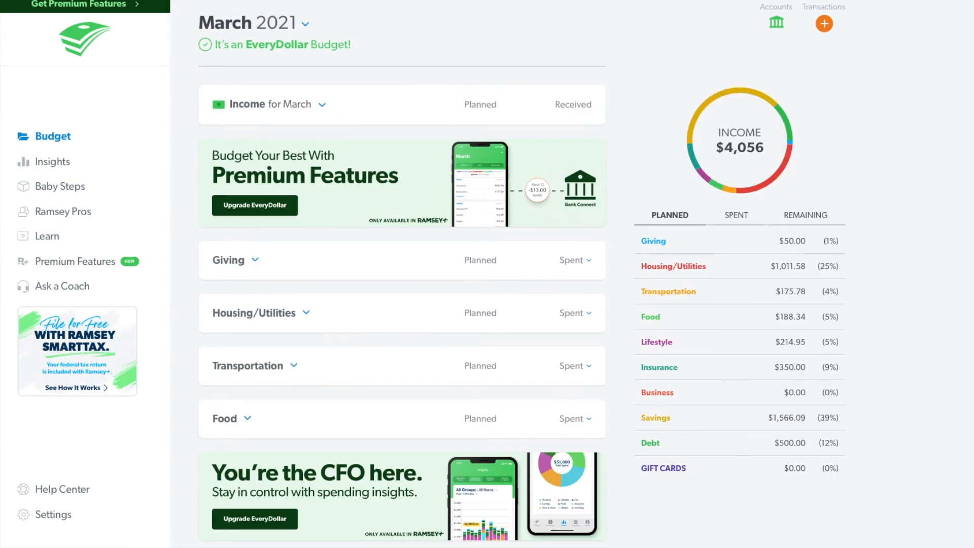
click(243, 417)
click(370, 467)
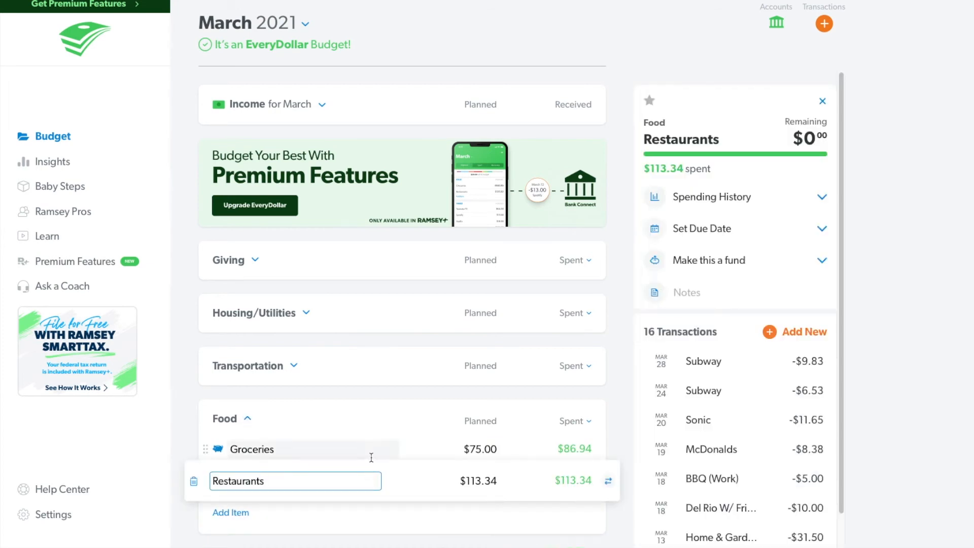
click(372, 448)
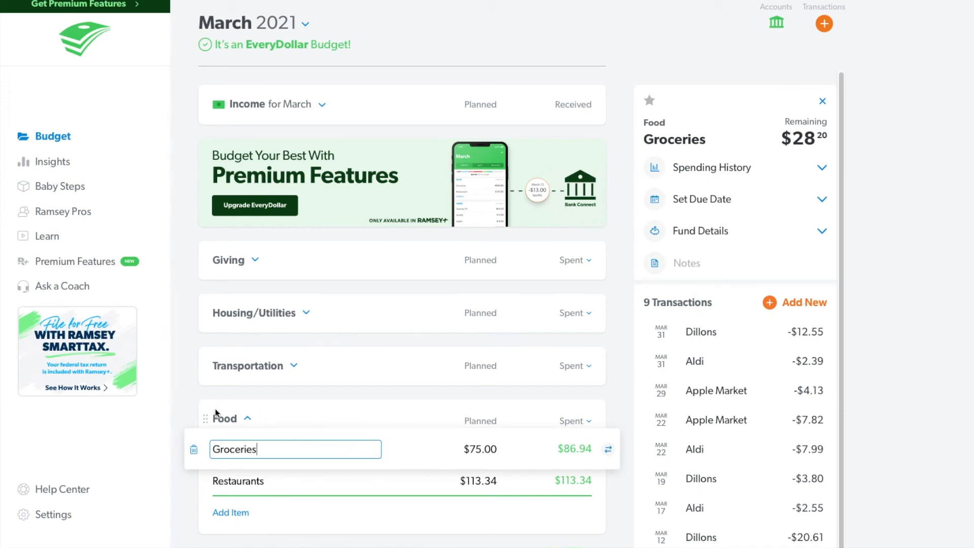
click(248, 418)
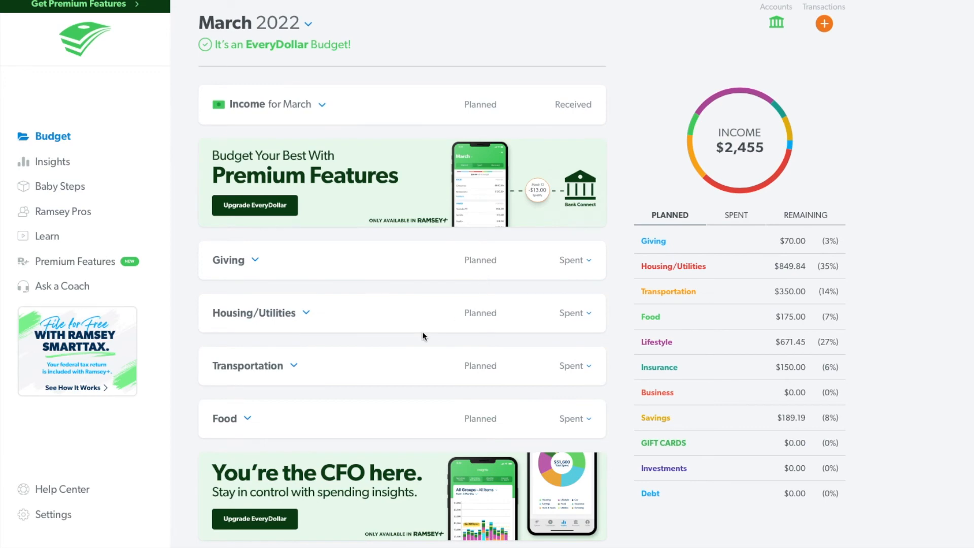
Return to the March 2022 budget, look over all its groups and highlight the budget status line beneath the month.
scroll(421, 333, down, 10)
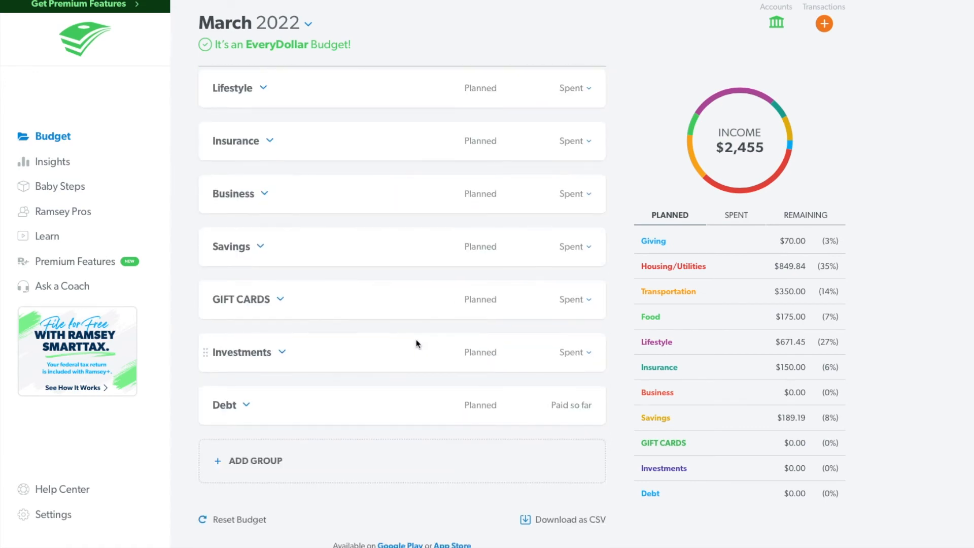
scroll(418, 338, up, 10)
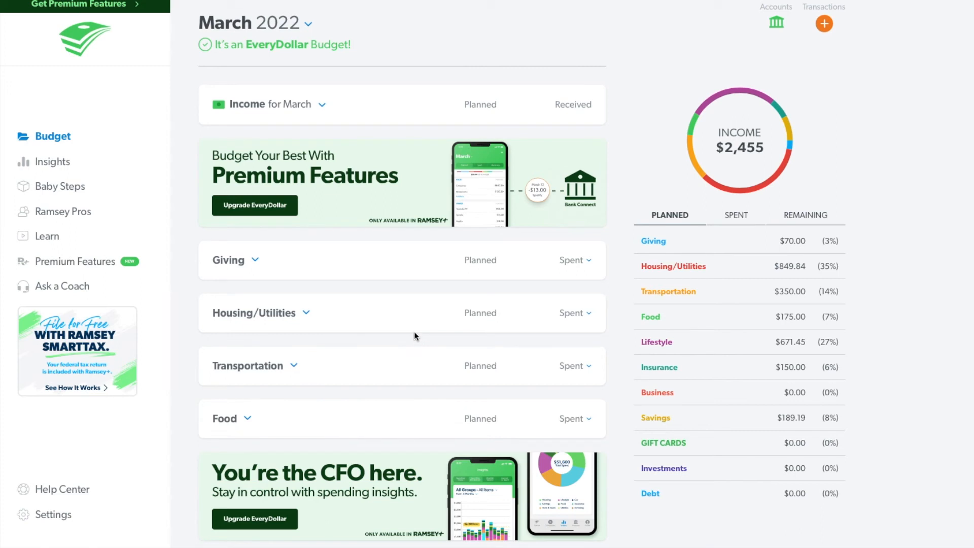
drag(376, 51, 200, 44)
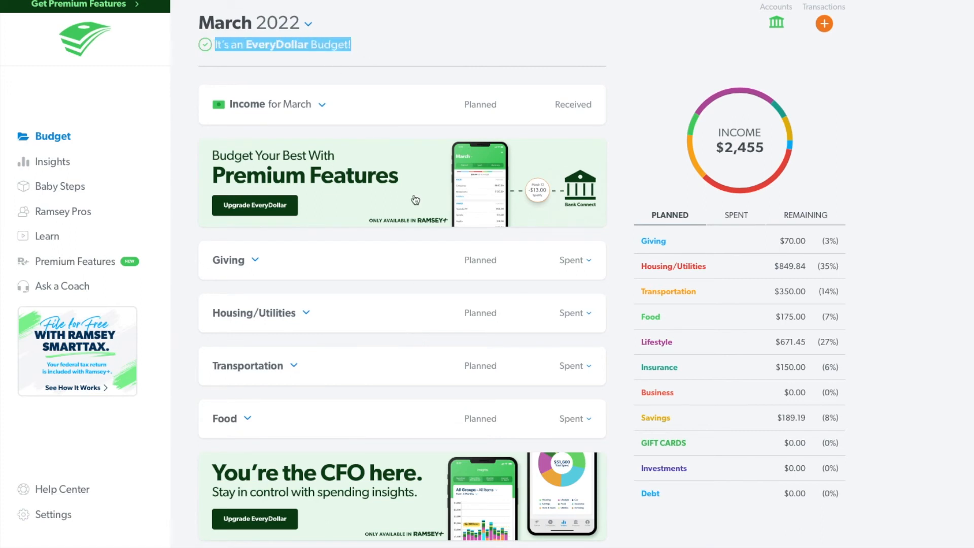